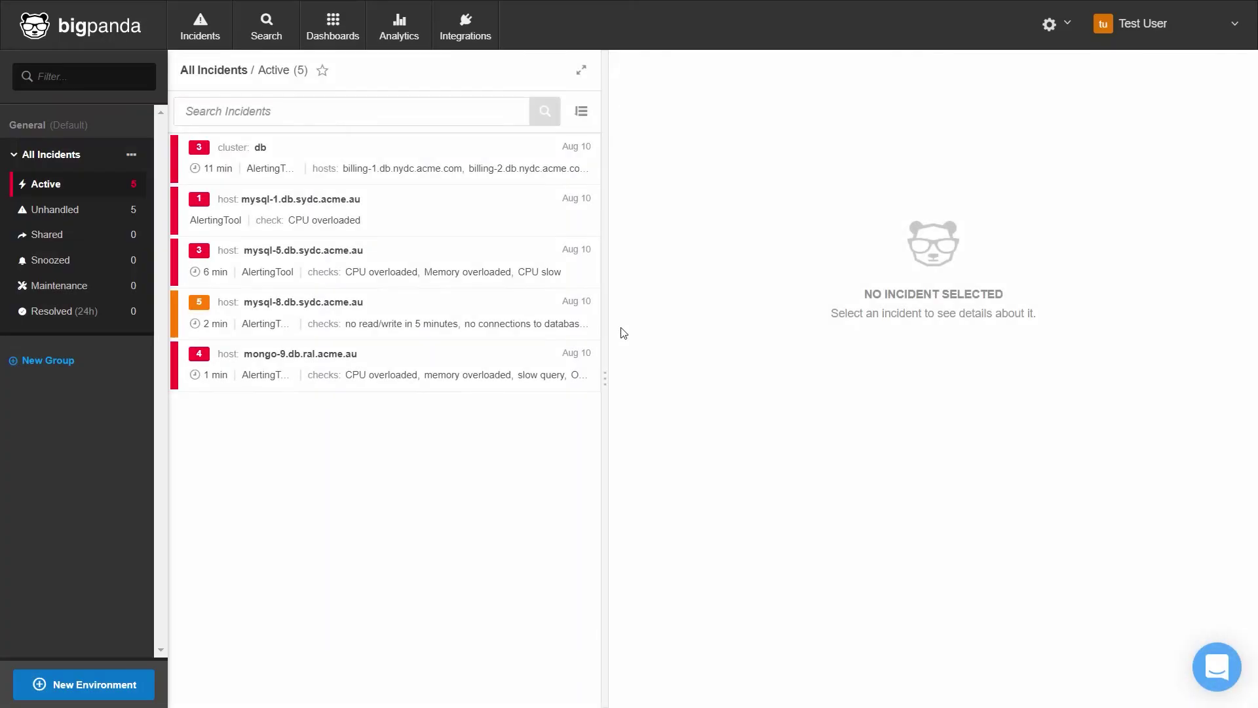
Step: From User Management, invite a new user with the admin role, entering their full name and e-mail
left_click(1064, 30)
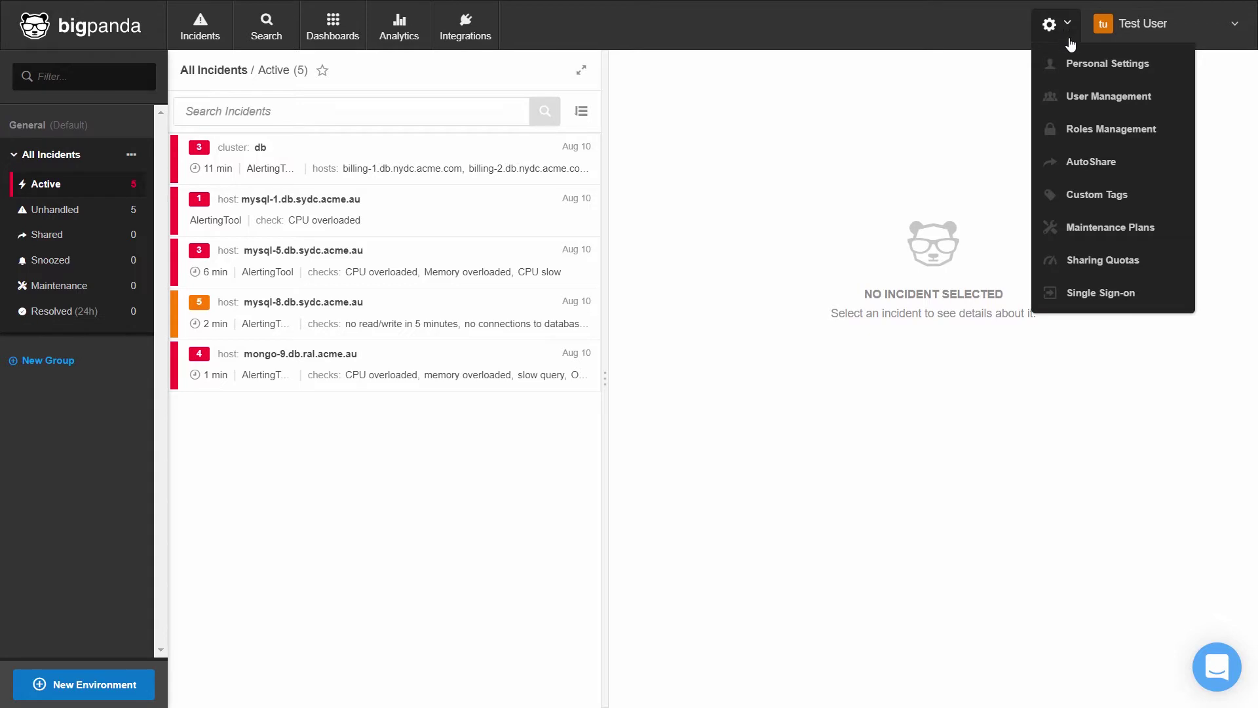
left_click(1075, 96)
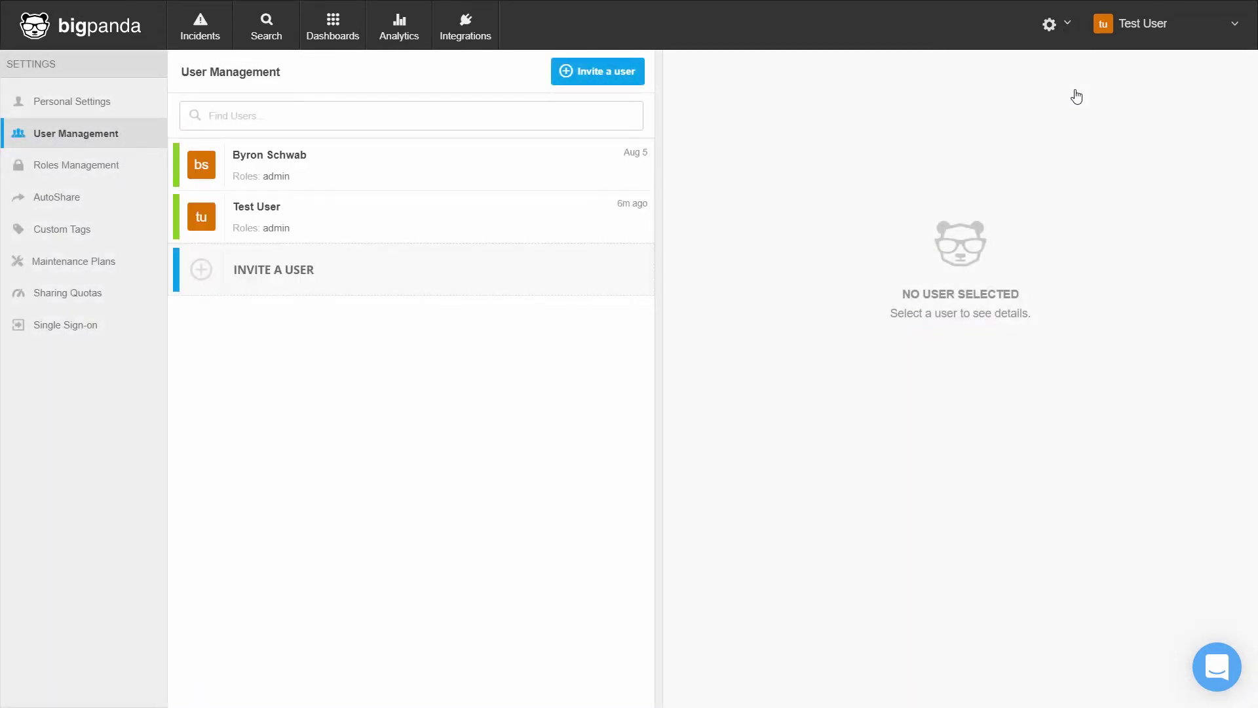
left_click(588, 72)
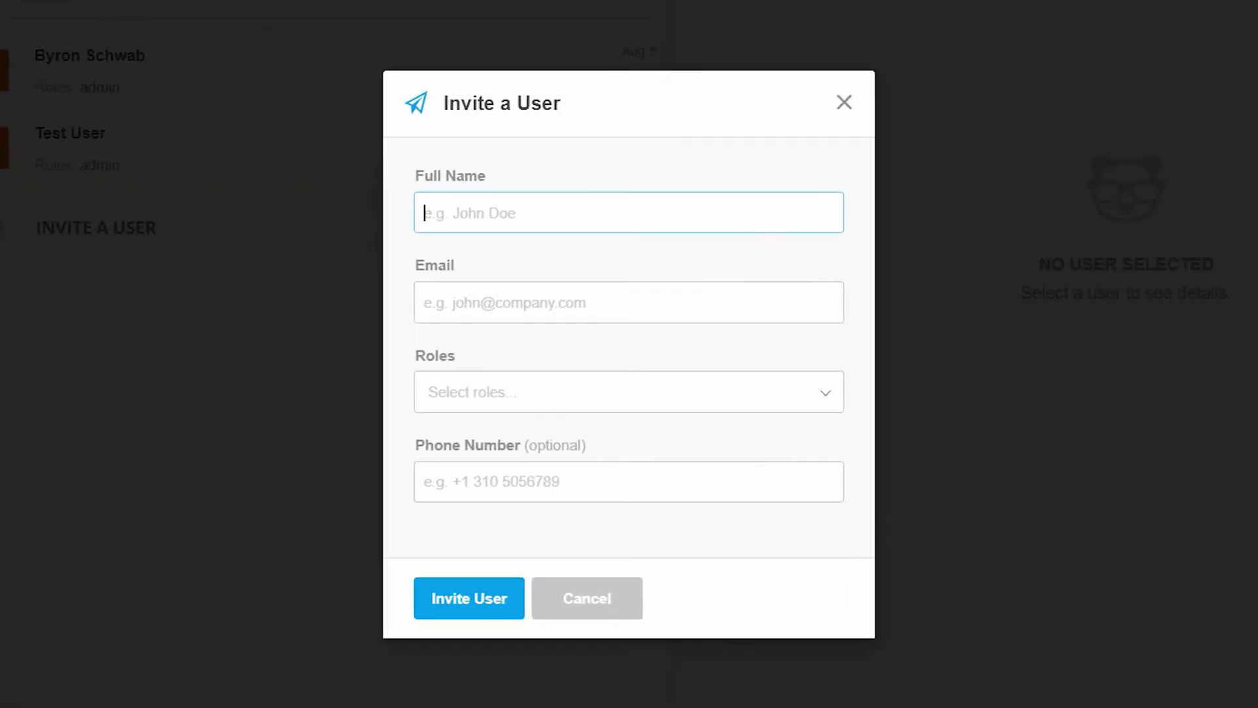
type("Jane Doe")
left_click(459, 302)
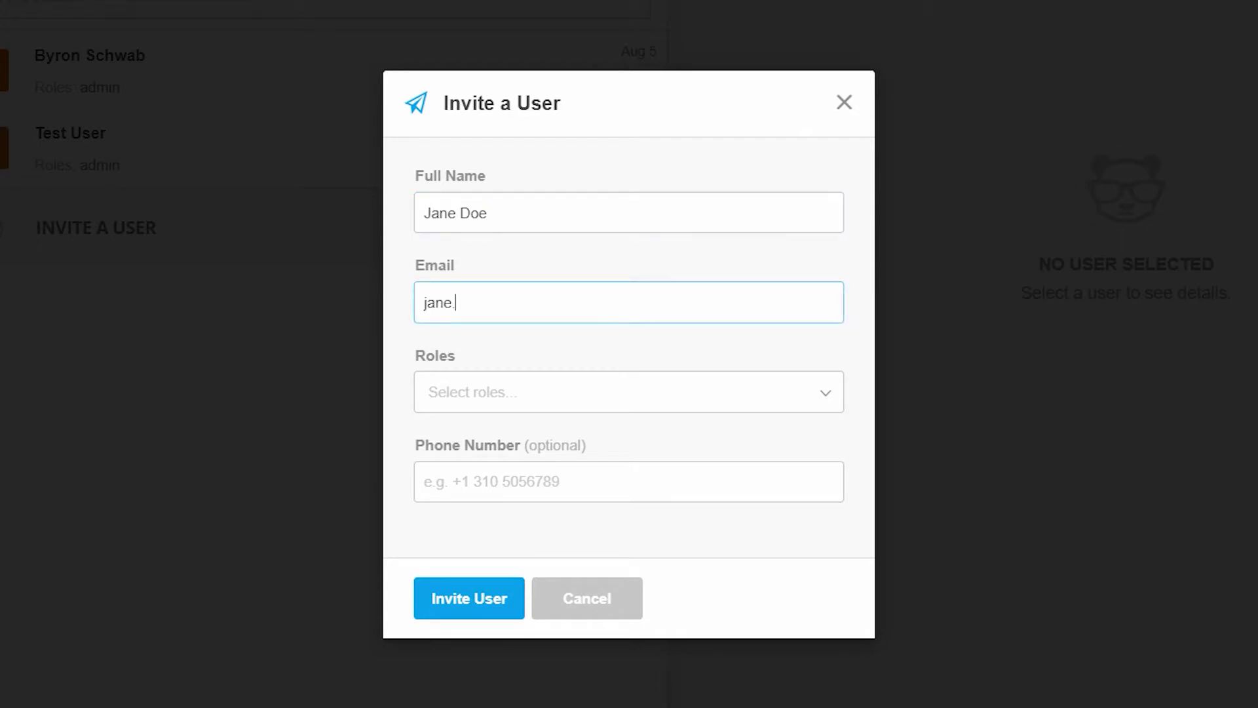
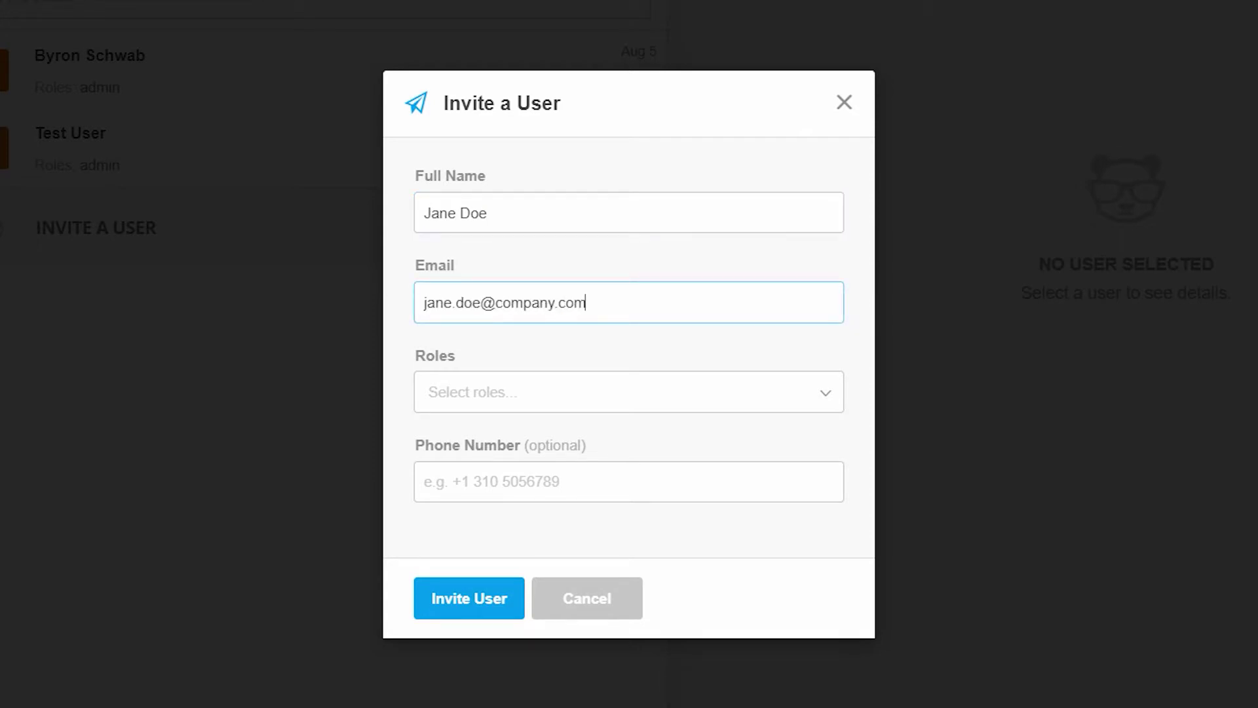
left_click(629, 392)
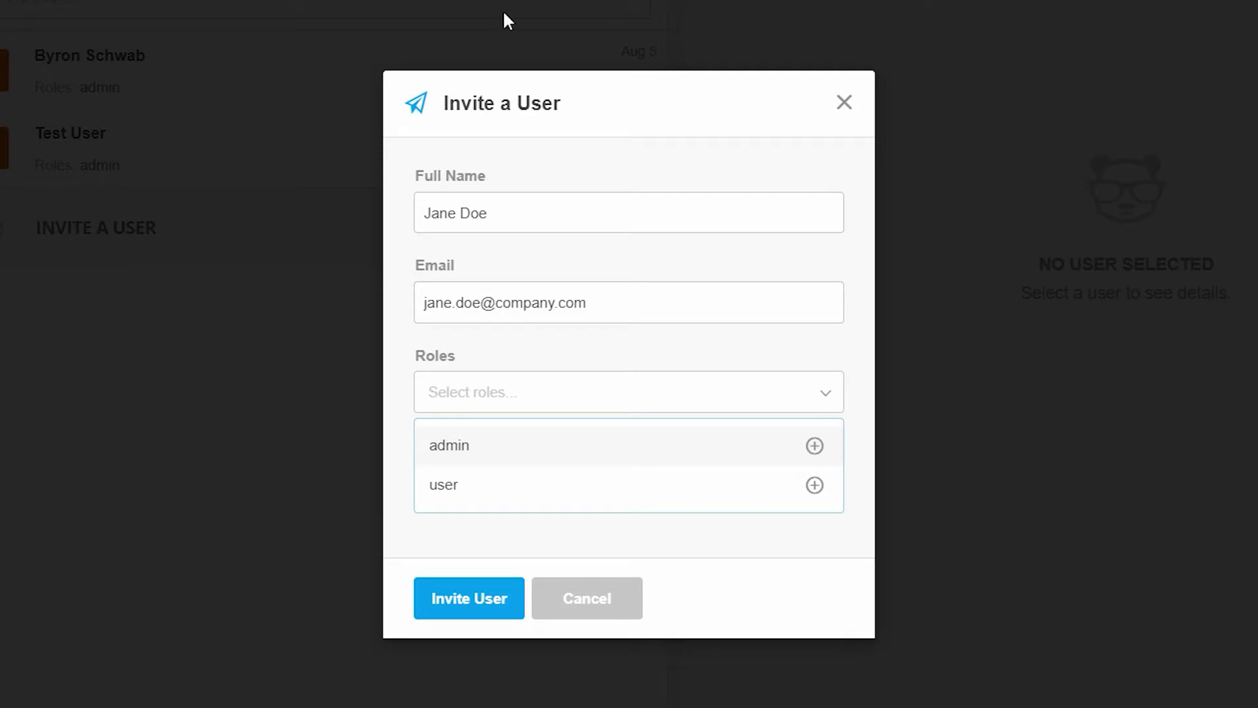
left_click(450, 451)
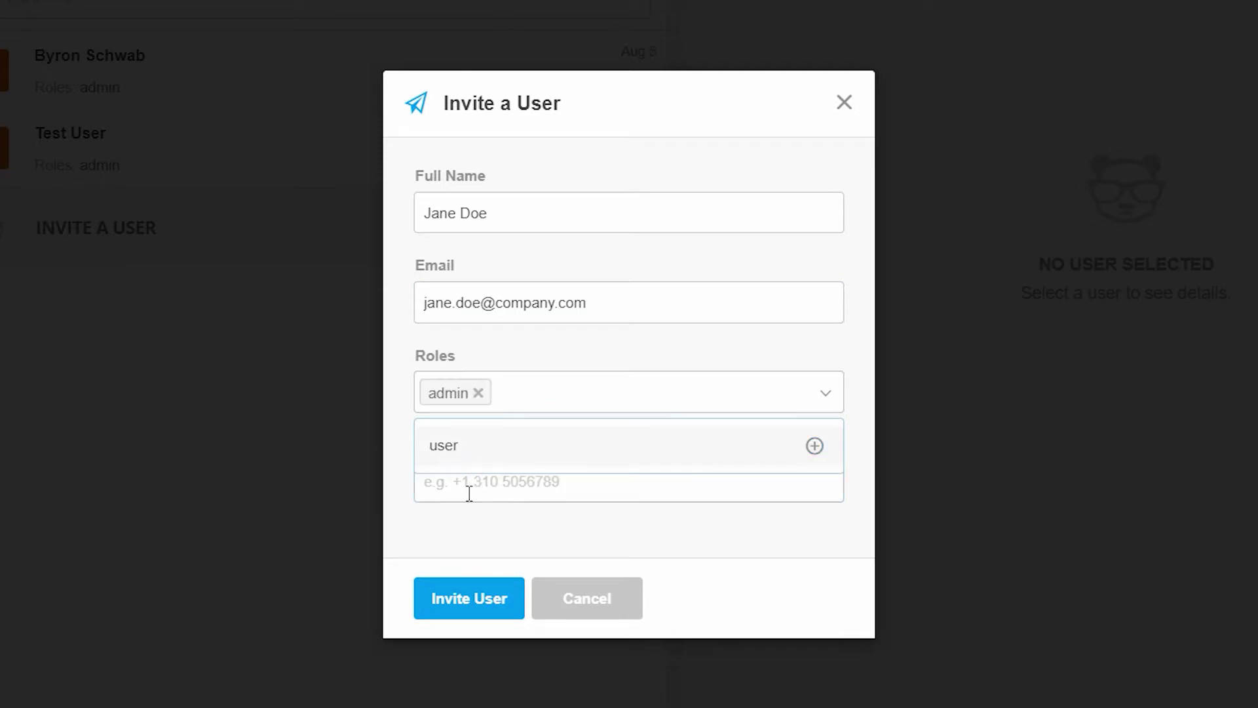
left_click(469, 493)
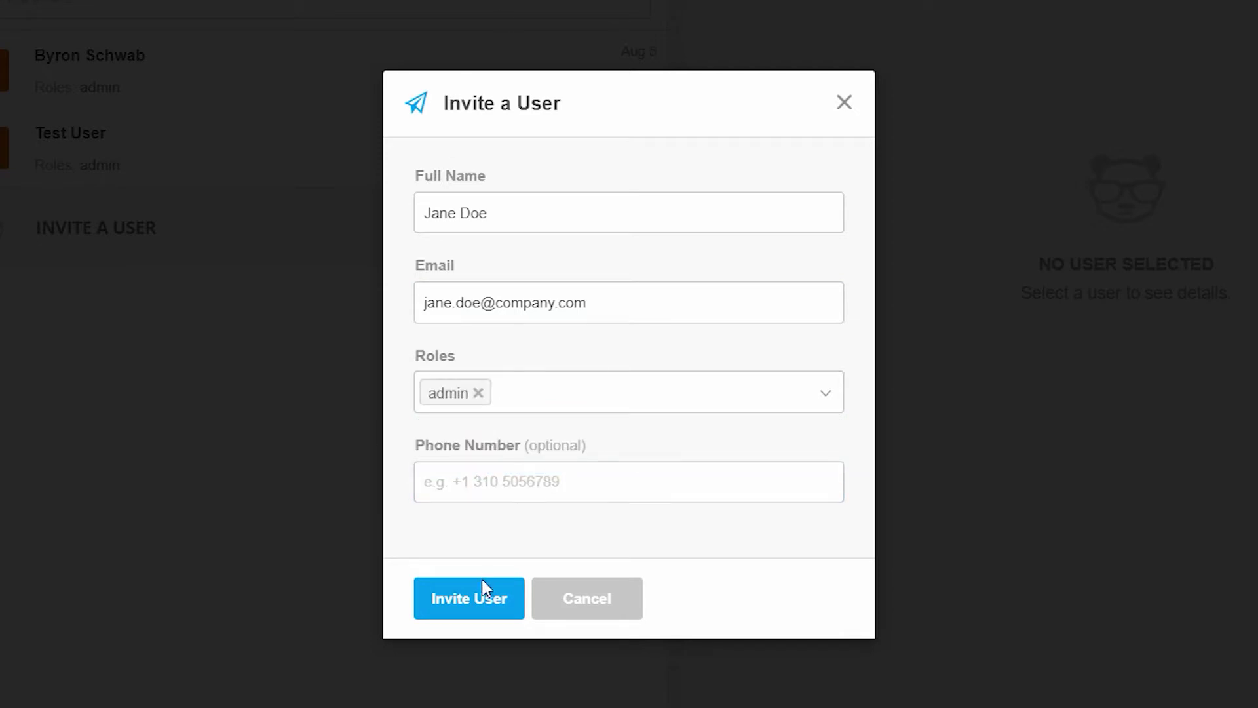
left_click(480, 606)
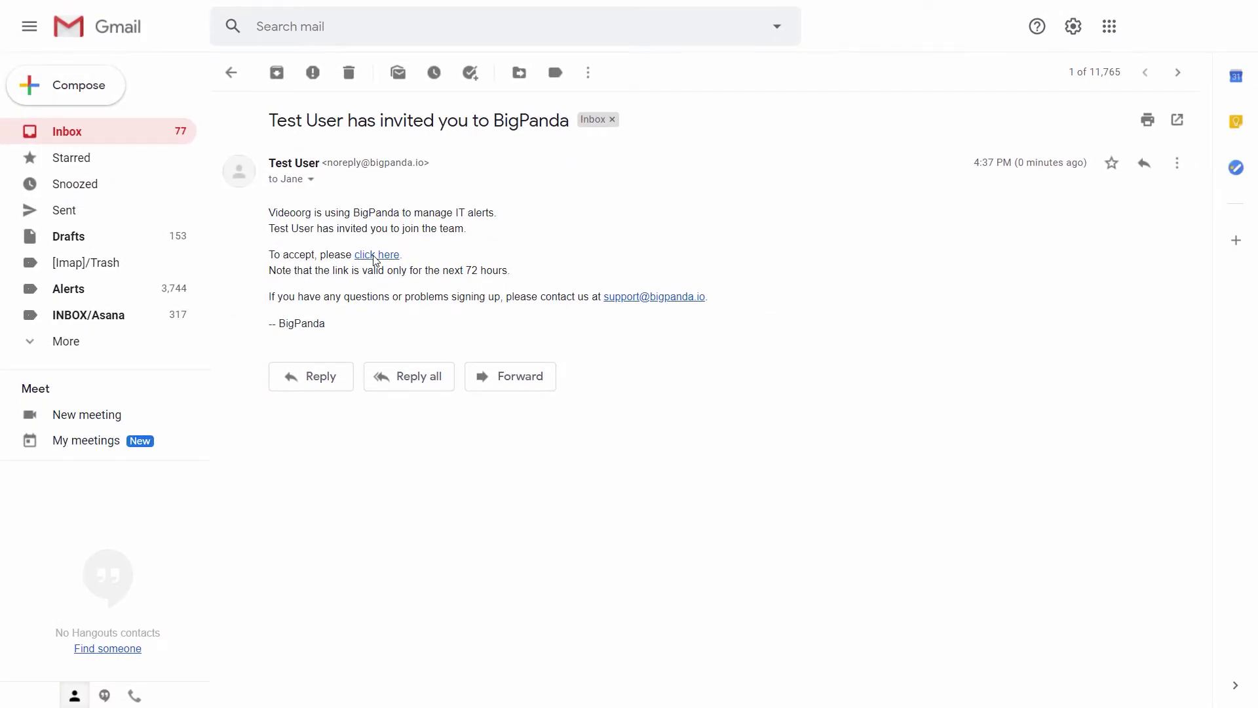
Step: Accept the emailed invitation, set the new account's password and sign in to BigPanda
left_click(375, 255)
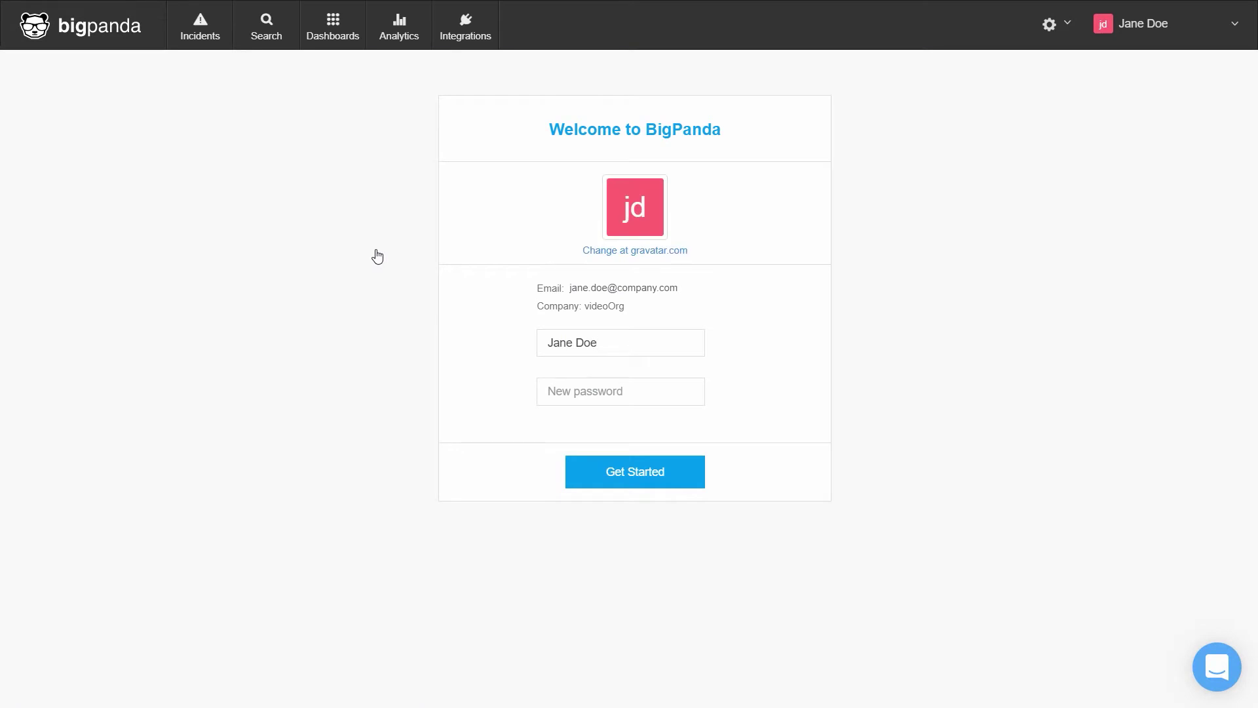
left_click(582, 390)
type("*********")
left_click(604, 484)
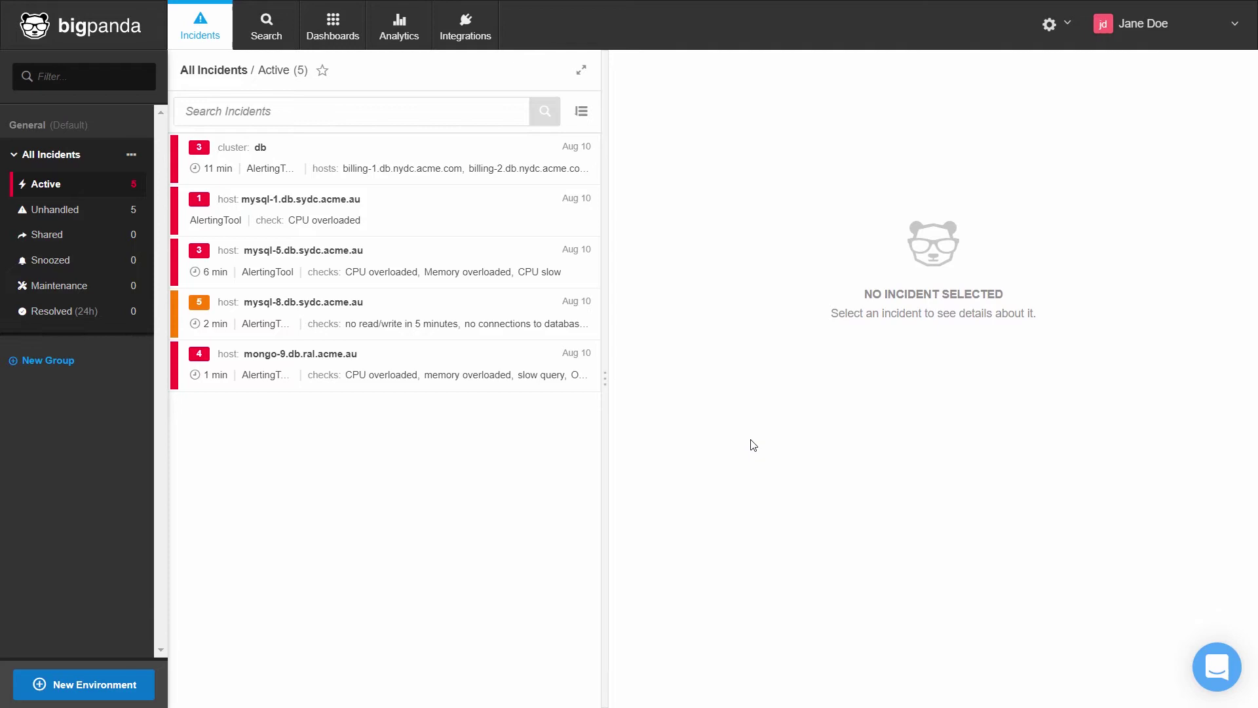
Step: Open Roles Management and view the admin role's permissions and assigned users
left_click(1068, 28)
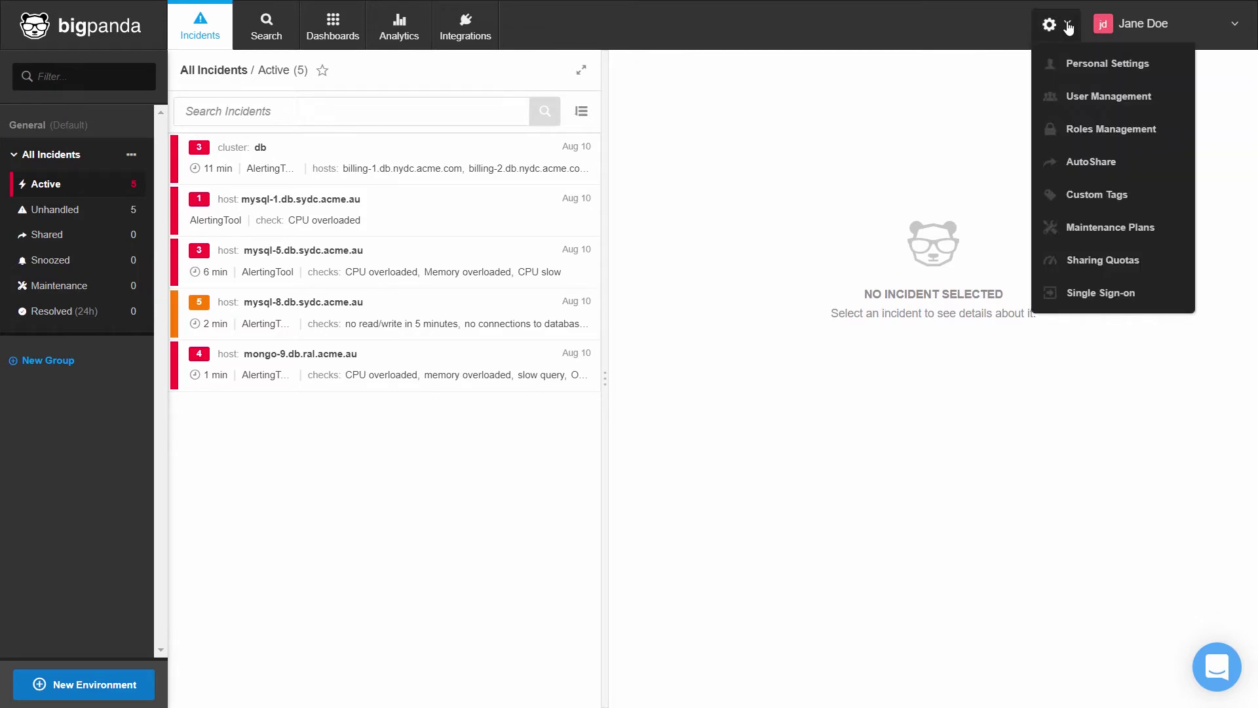
left_click(1086, 129)
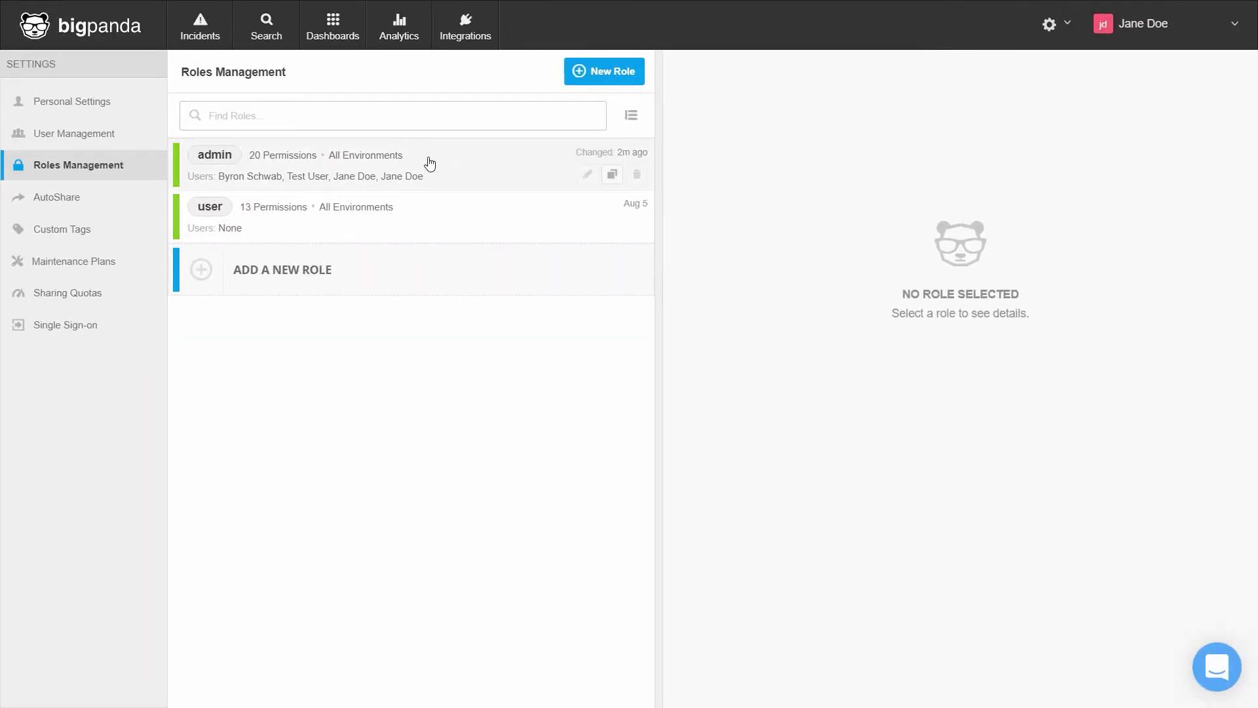
left_click(428, 162)
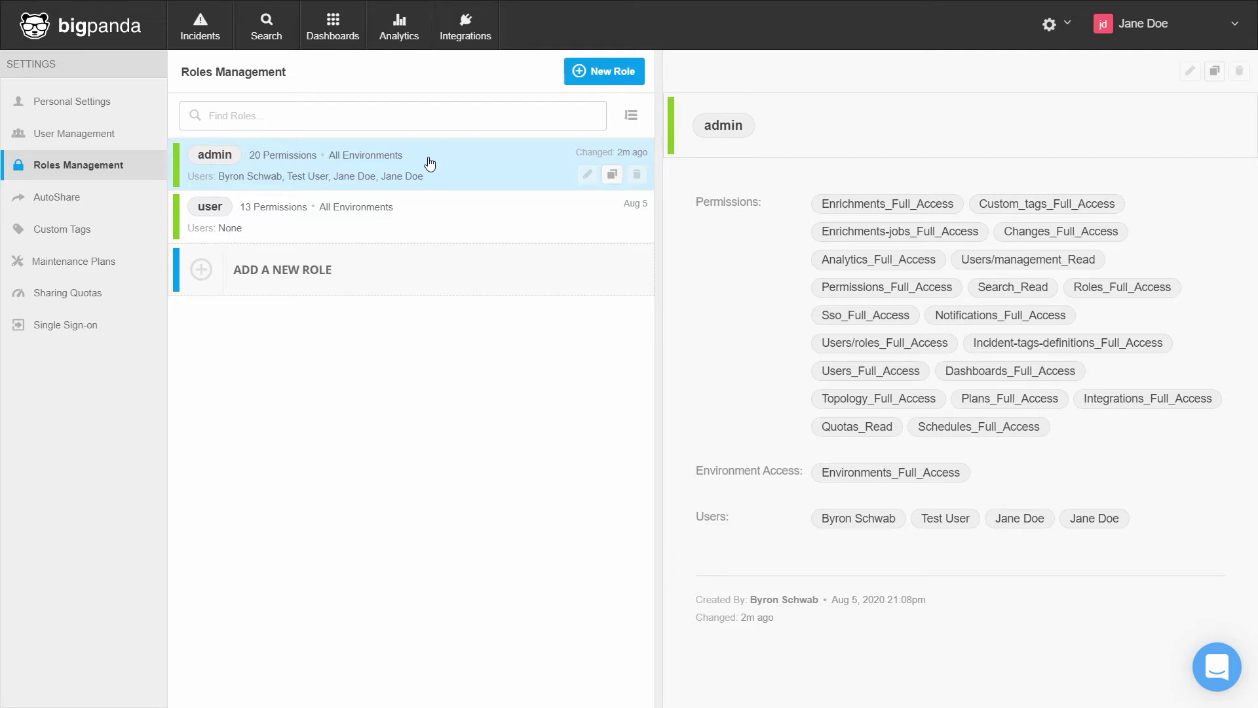
Step: Start a new role named 'ReadOnly' and assign one existing user to it
left_click(591, 74)
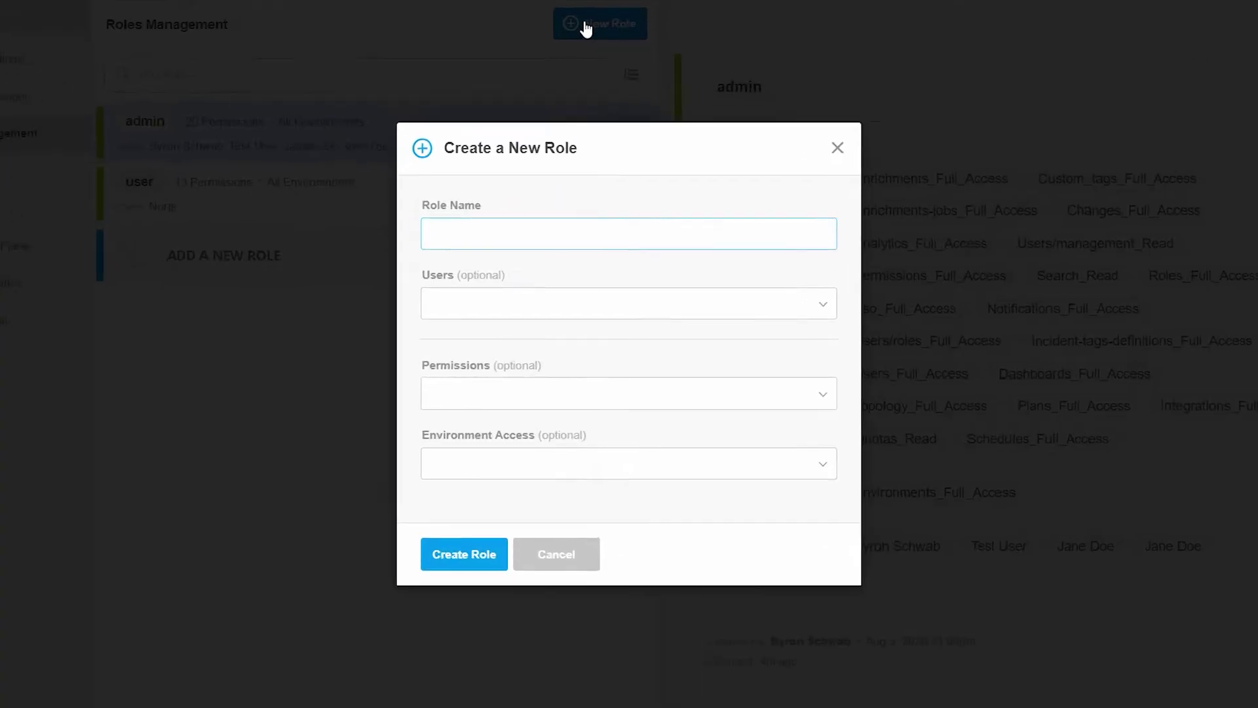
type("Read")
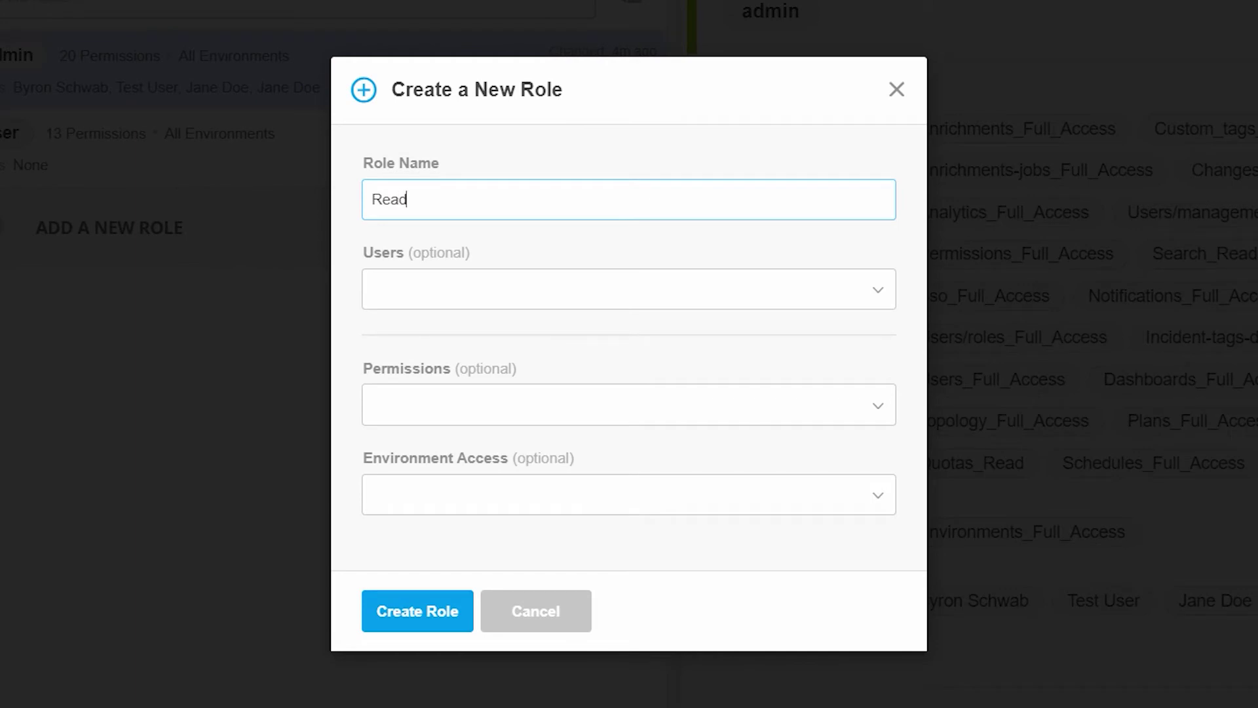
type("Only")
left_click(869, 293)
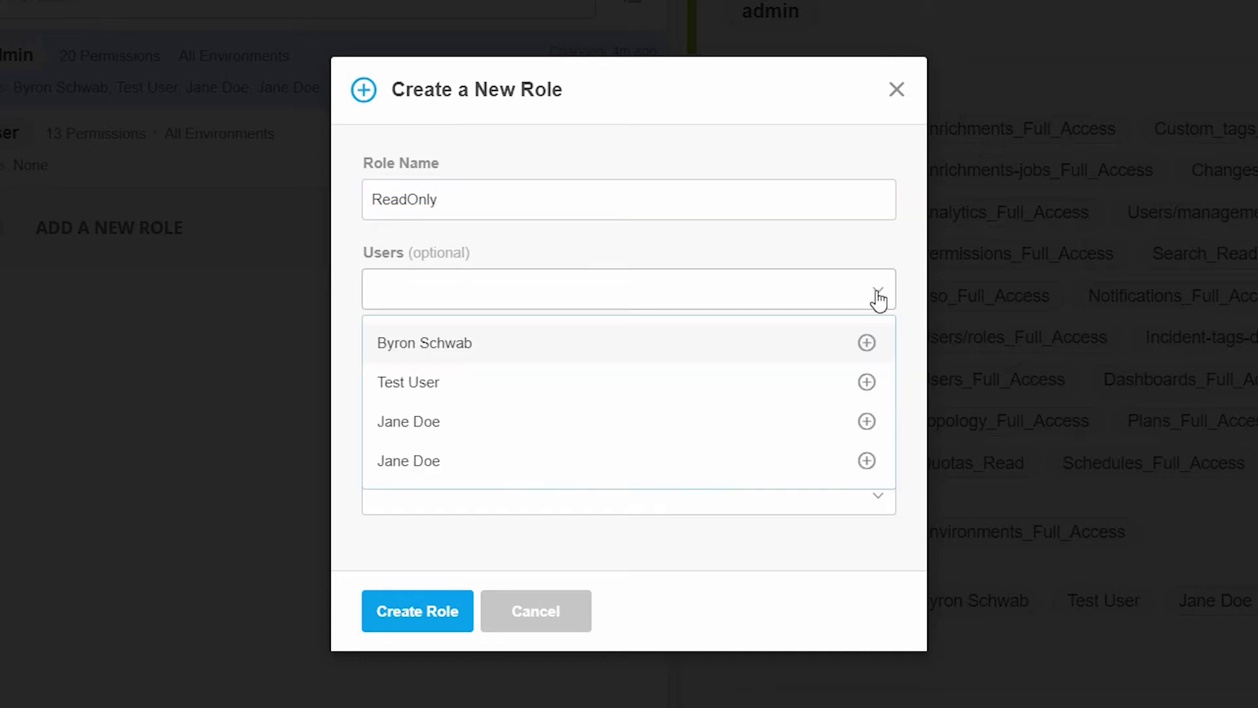
left_click(811, 345)
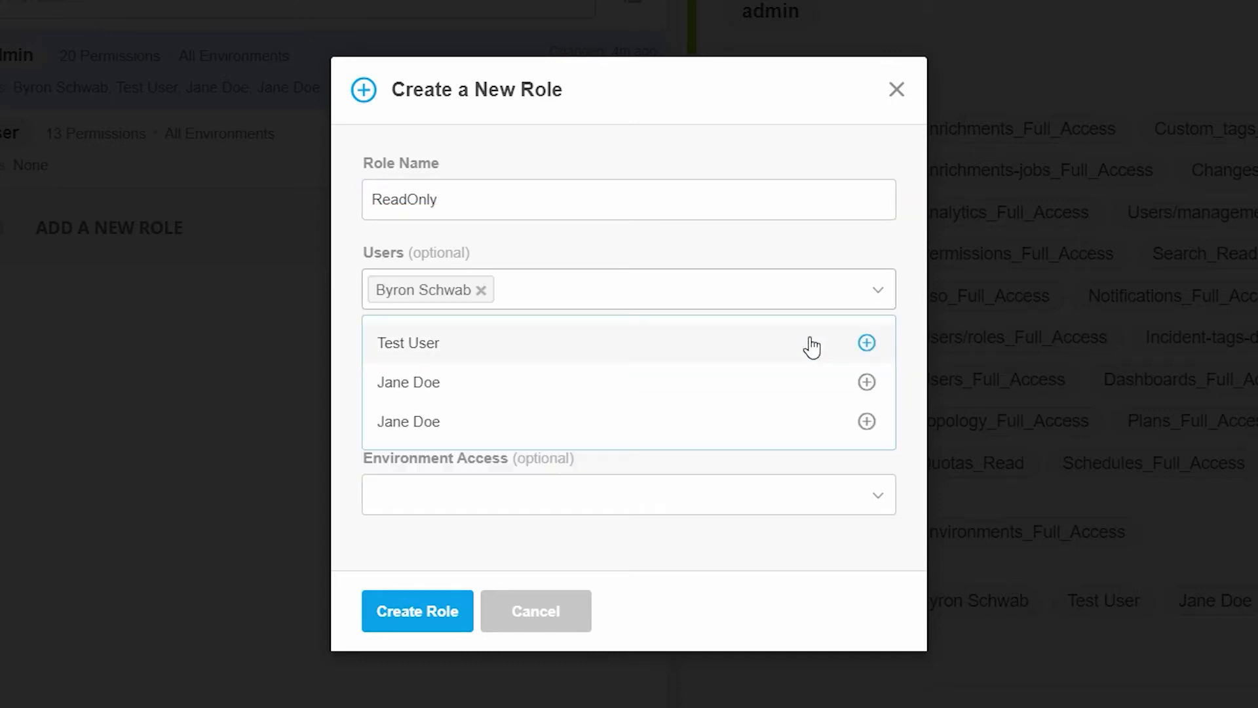
left_click(813, 249)
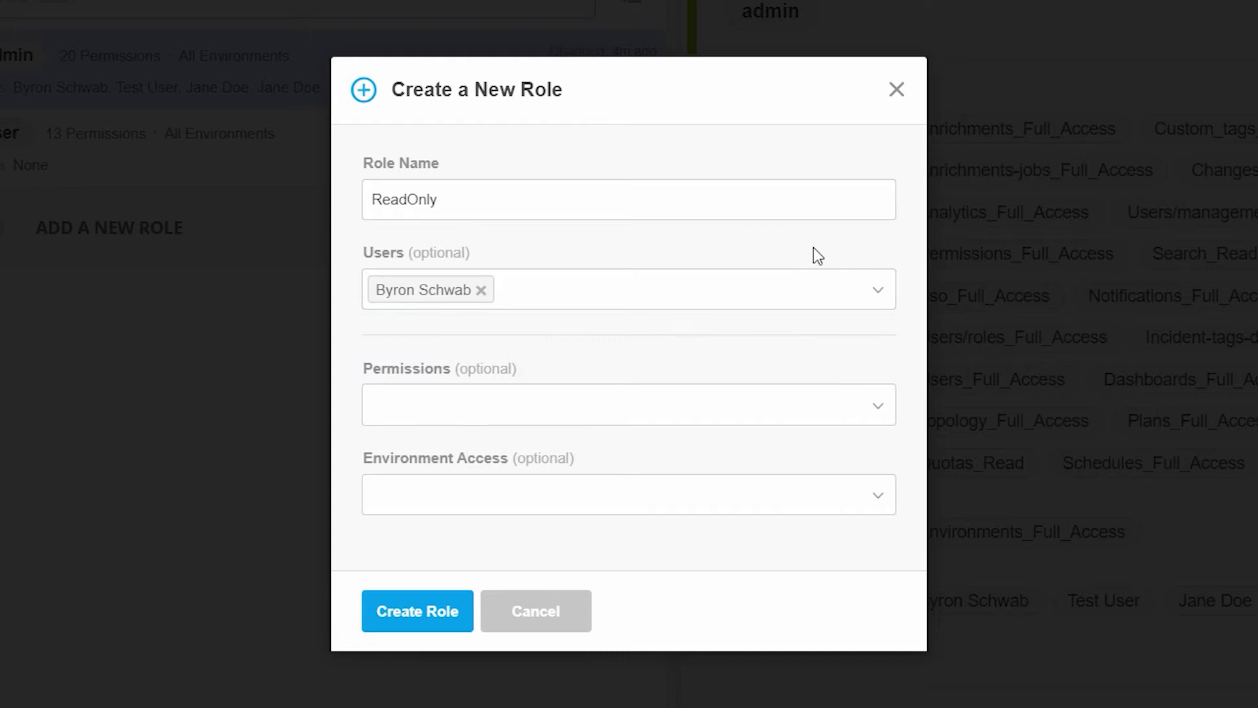
Step: Add seven Read permissions: Integrations, Dashboards, Users, Custom_tags, Analytics, Incident-tags-definitions, Enrichments
left_click(871, 411)
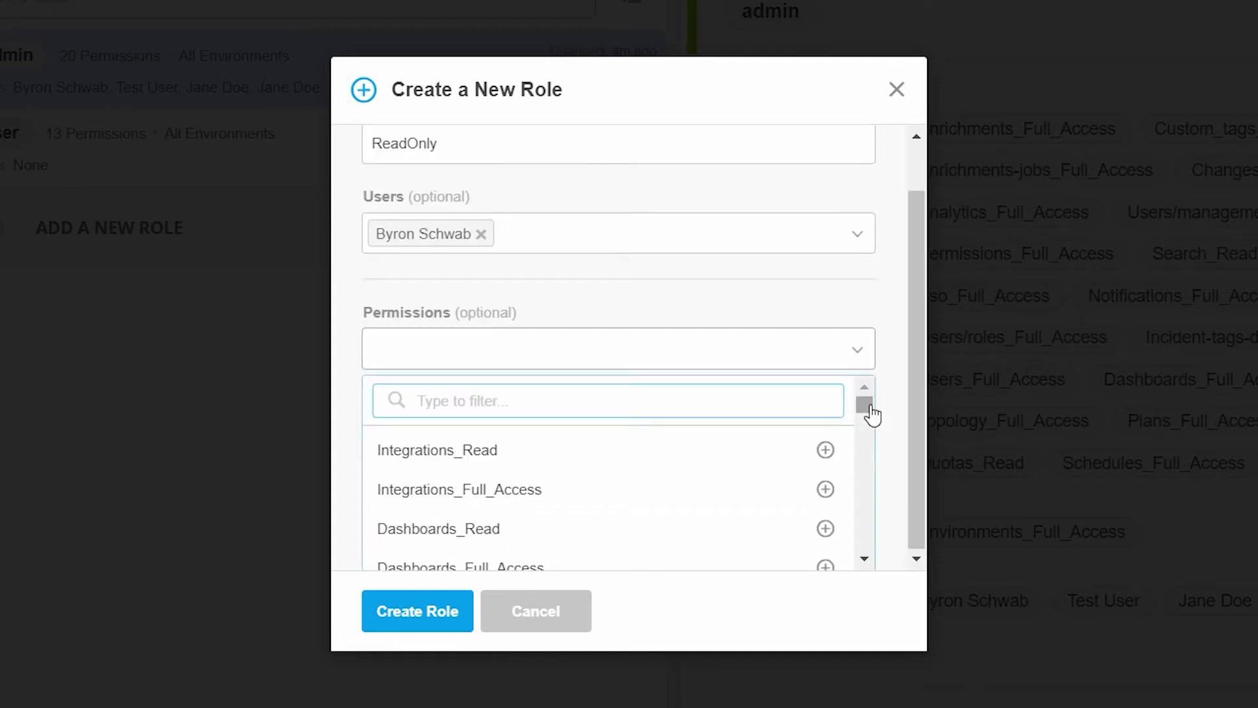
type("Read")
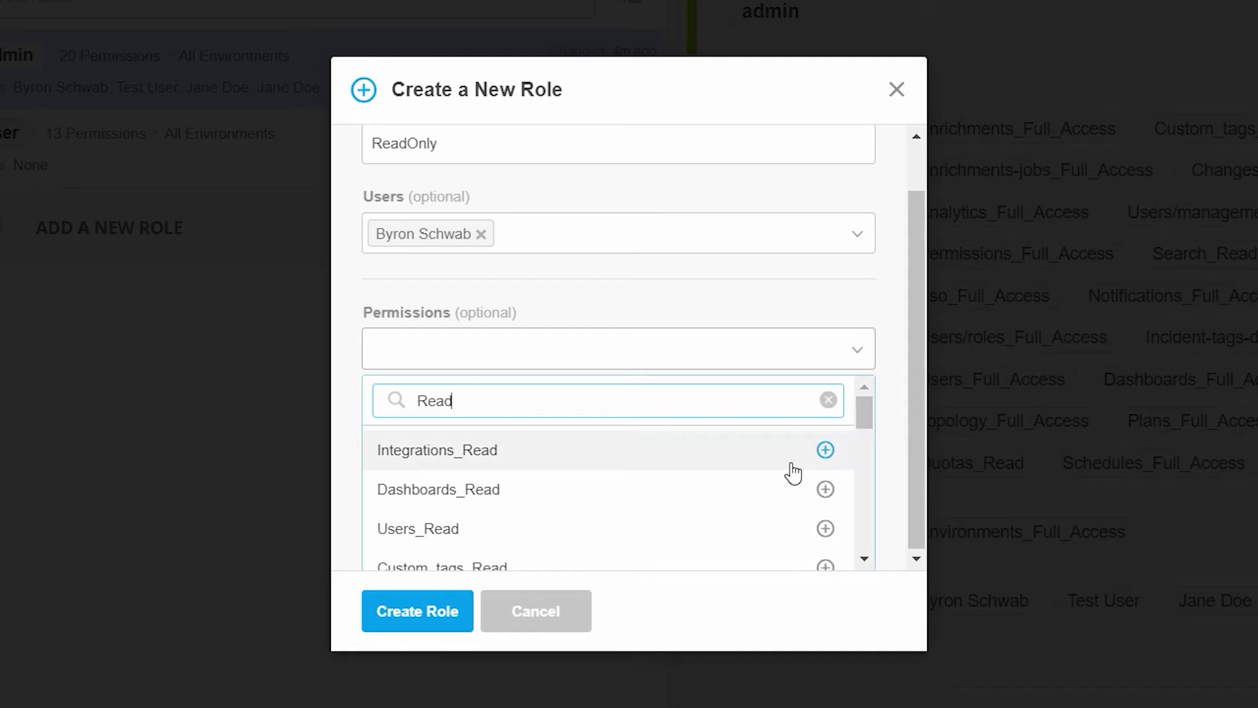
left_click(825, 451)
left_click(825, 452)
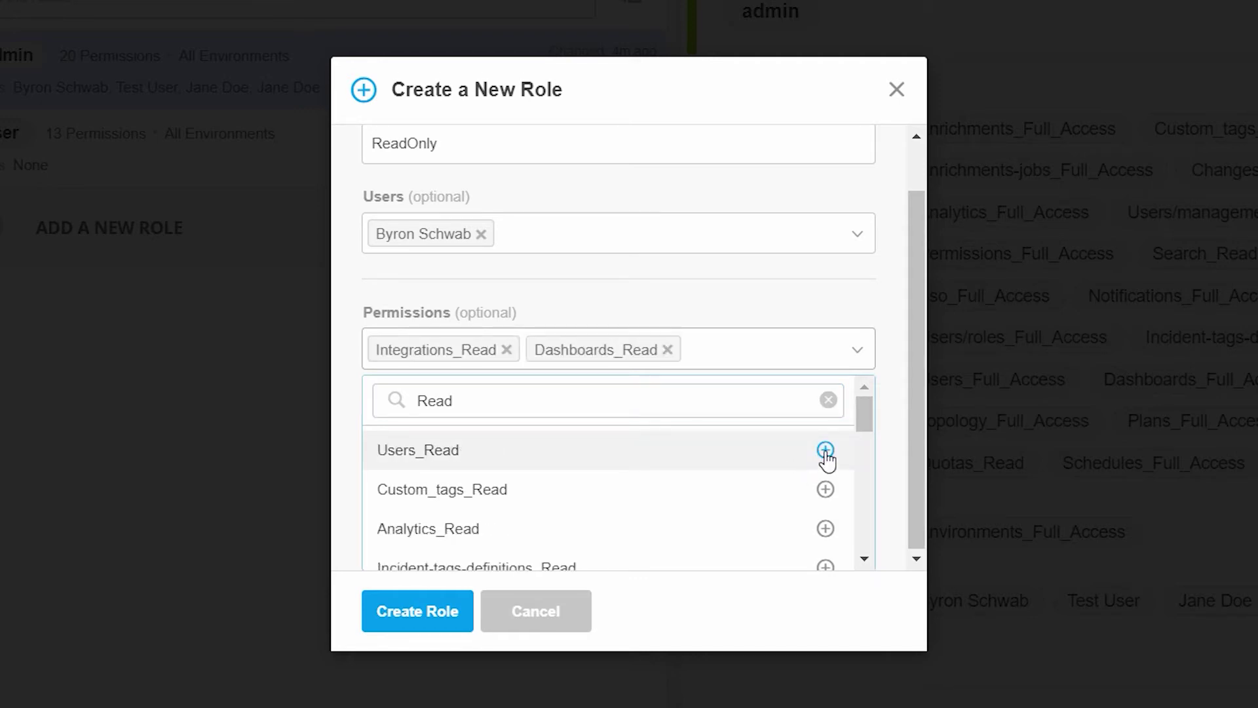
left_click(825, 450)
left_click(825, 451)
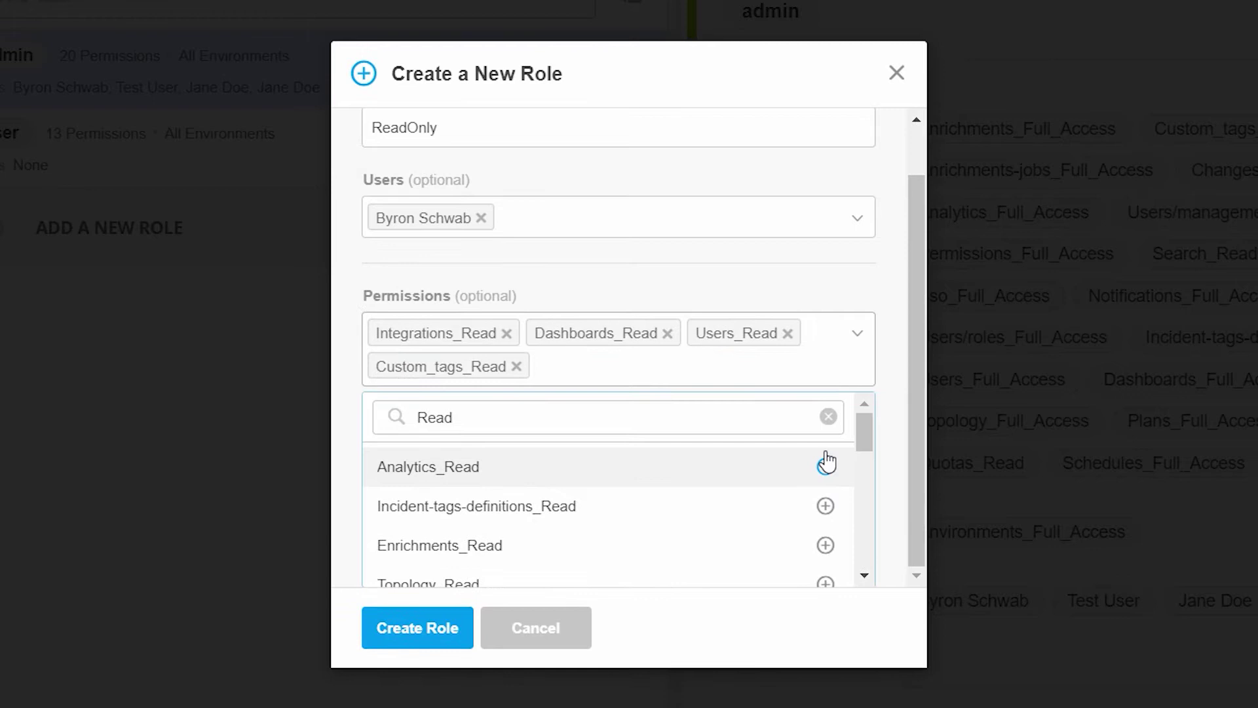
left_click(825, 464)
left_click(825, 465)
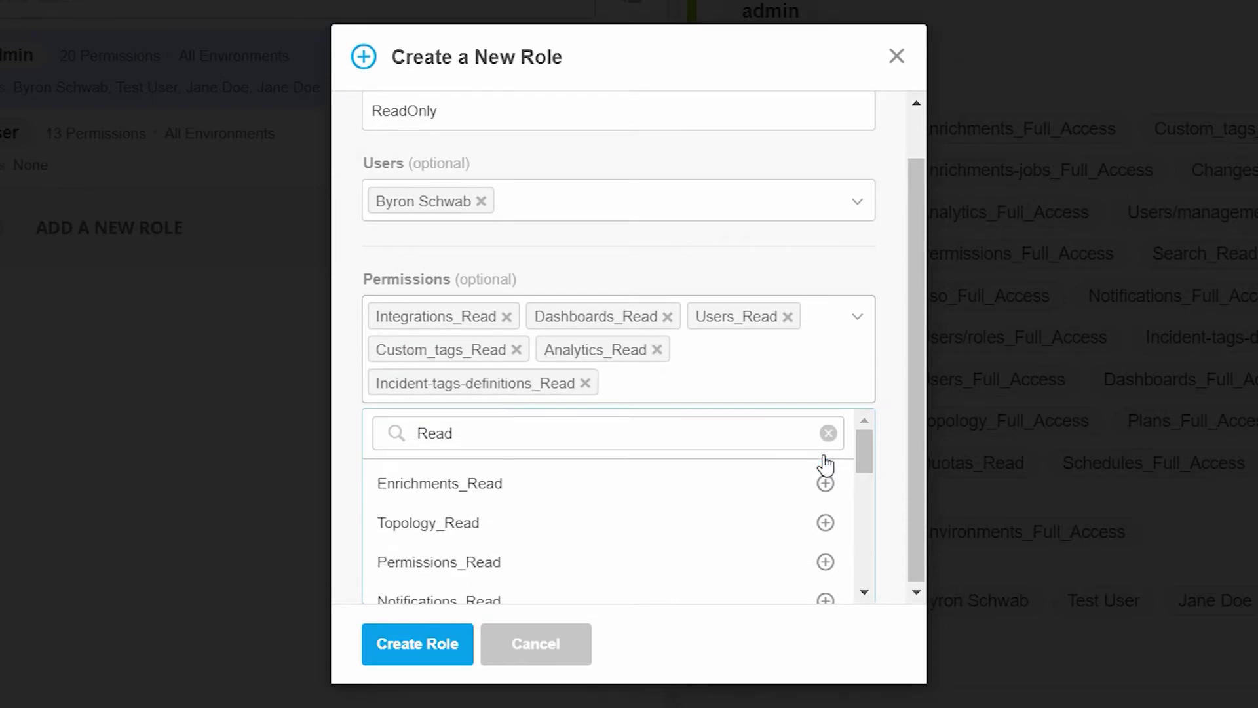
left_click(824, 479)
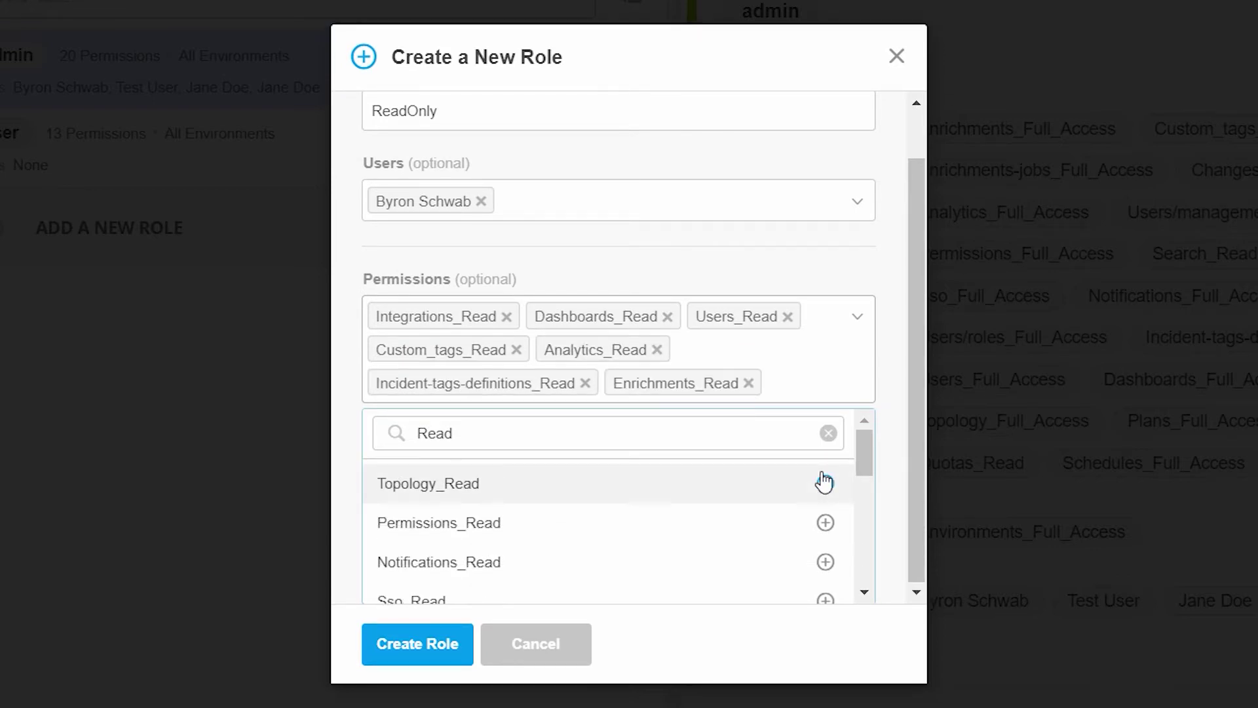
left_click(879, 382)
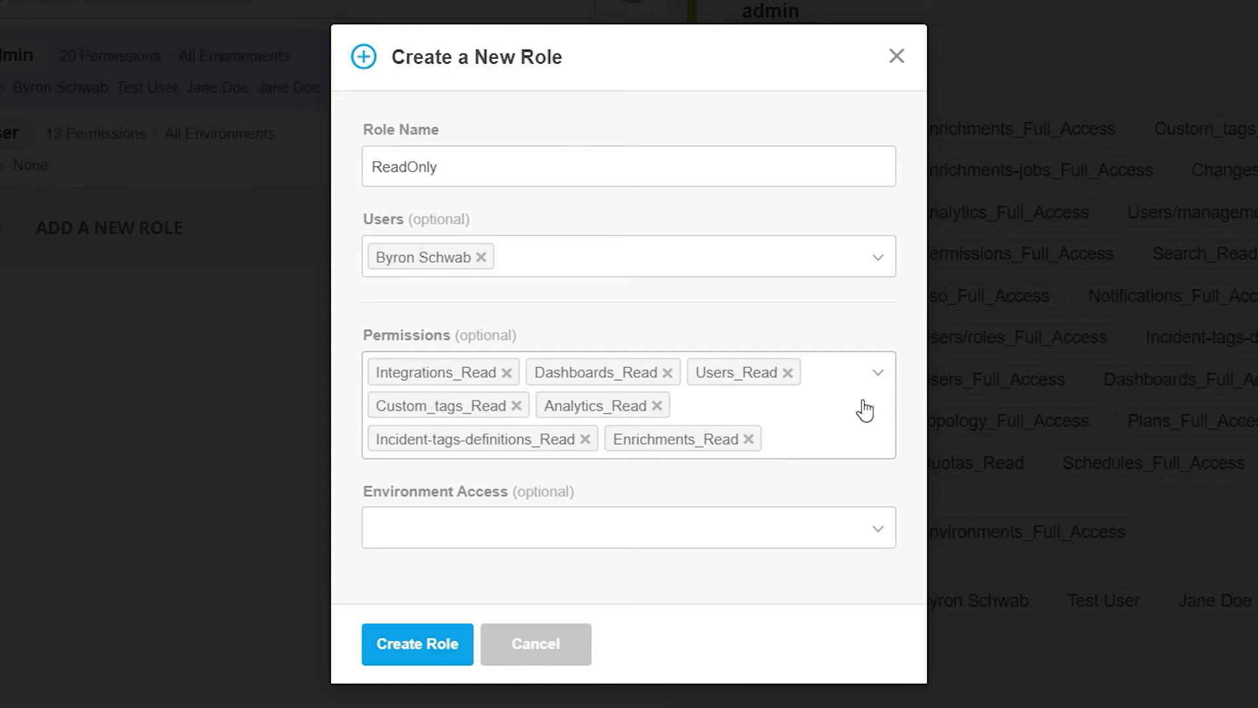
Step: Grant Environments_Read environment access and create the ReadOnly role
left_click(877, 531)
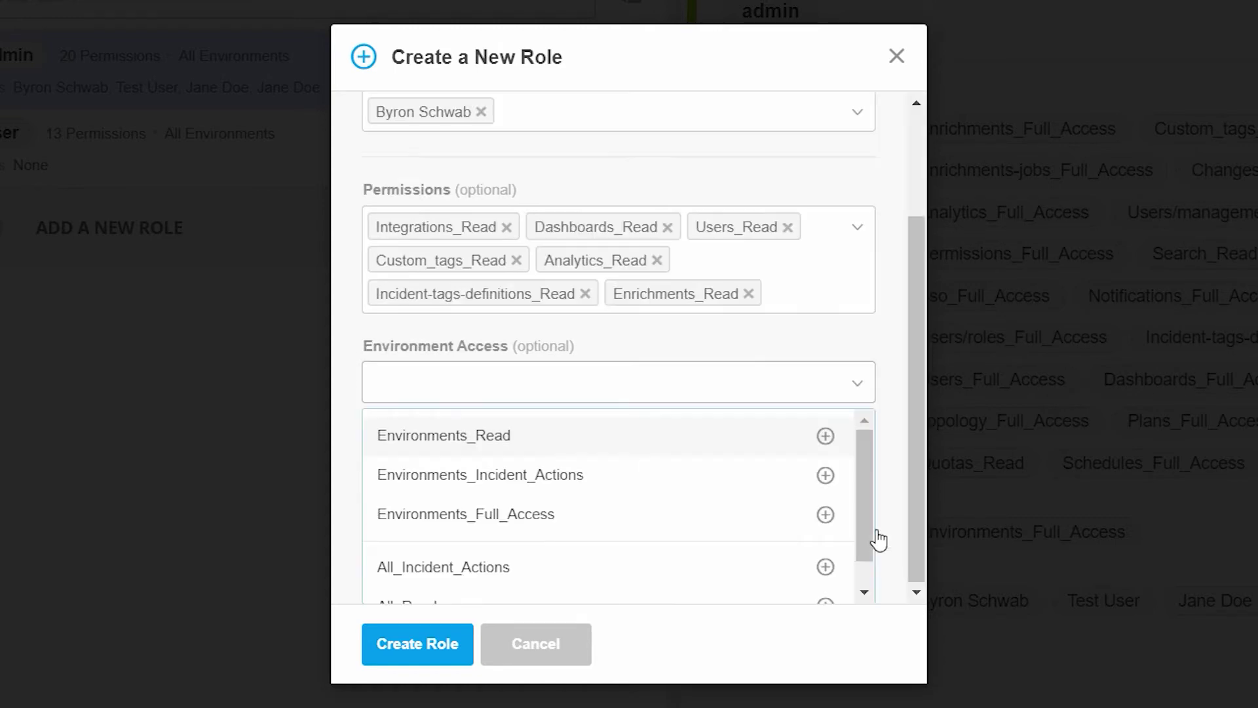
left_click(825, 436)
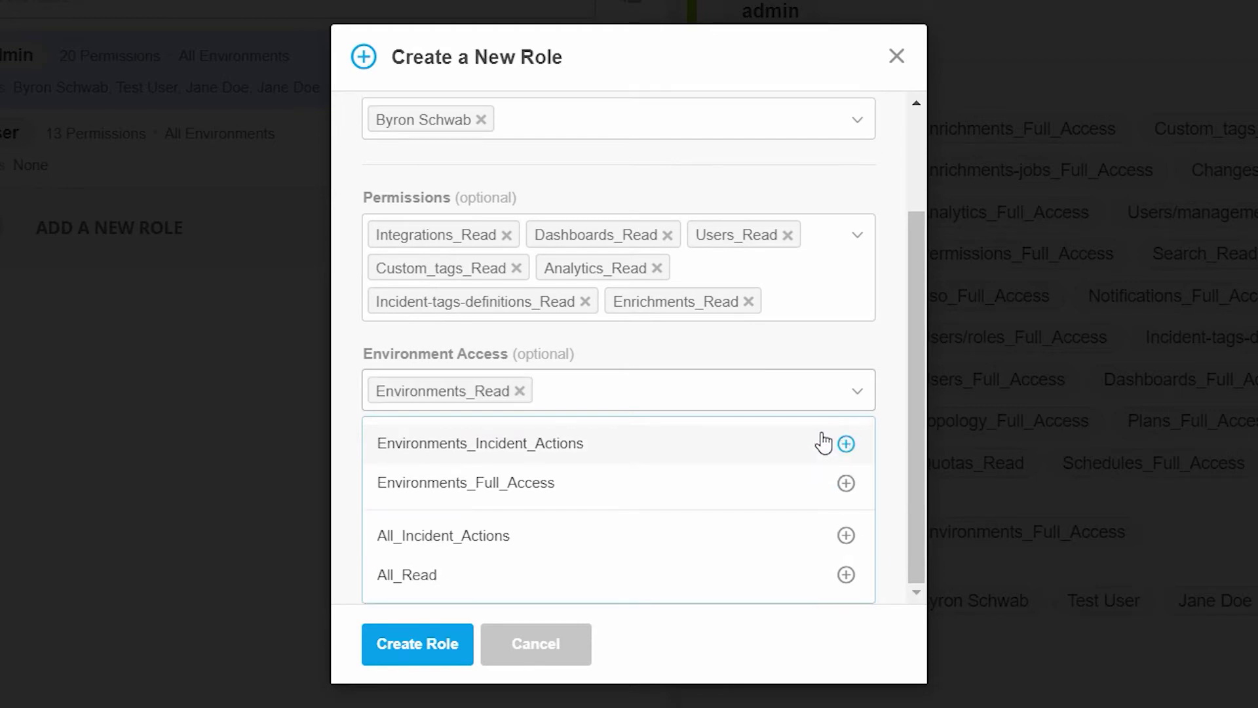
left_click(887, 352)
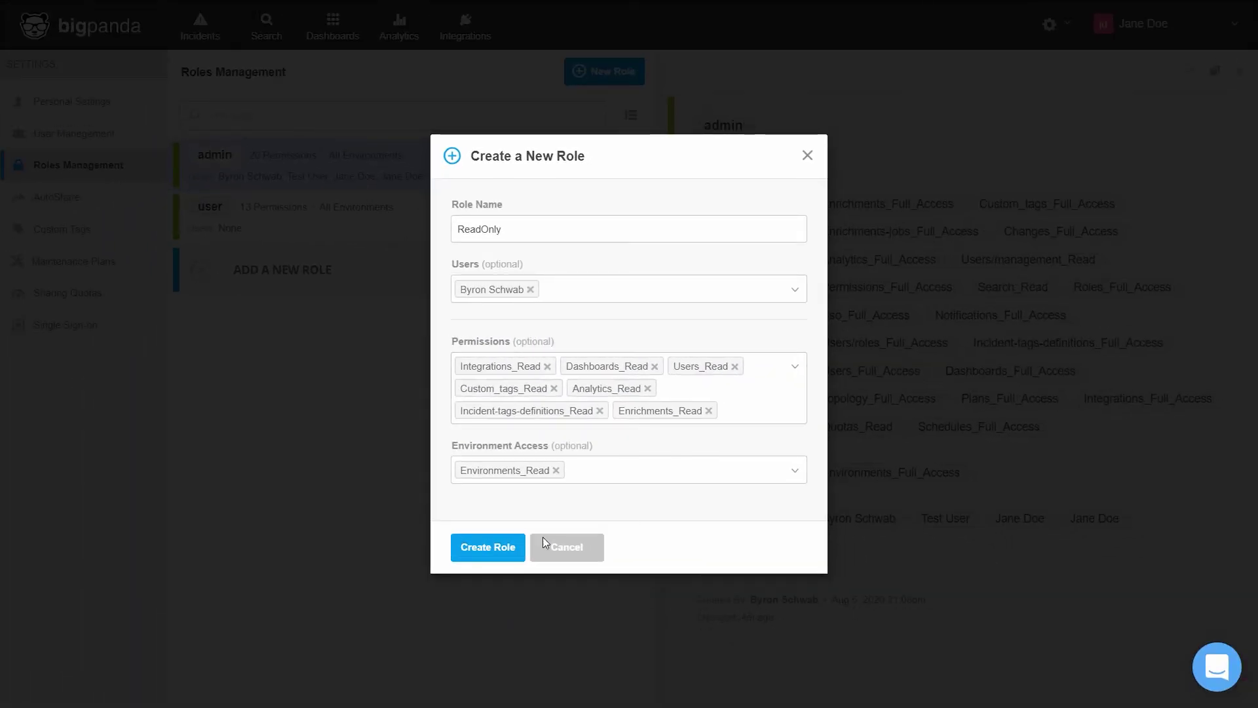
left_click(499, 548)
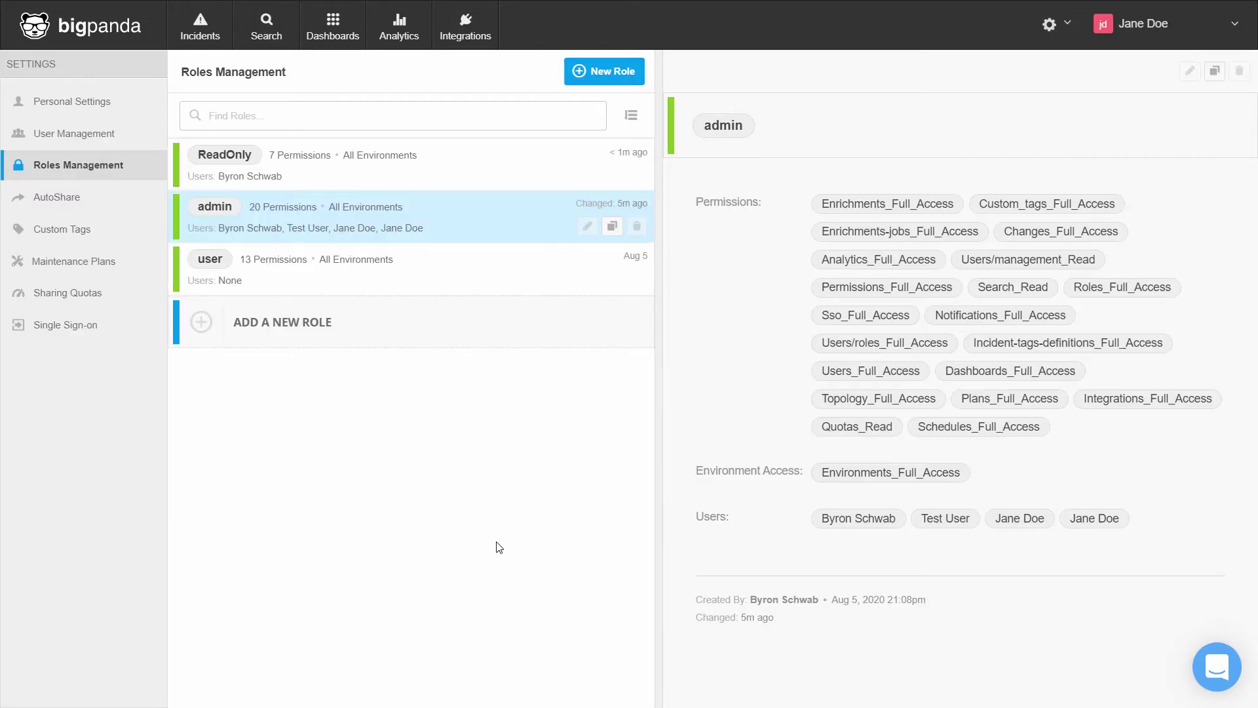
Step: Check the ReadOnly role's details, then open the test user's entry in User Management
left_click(483, 170)
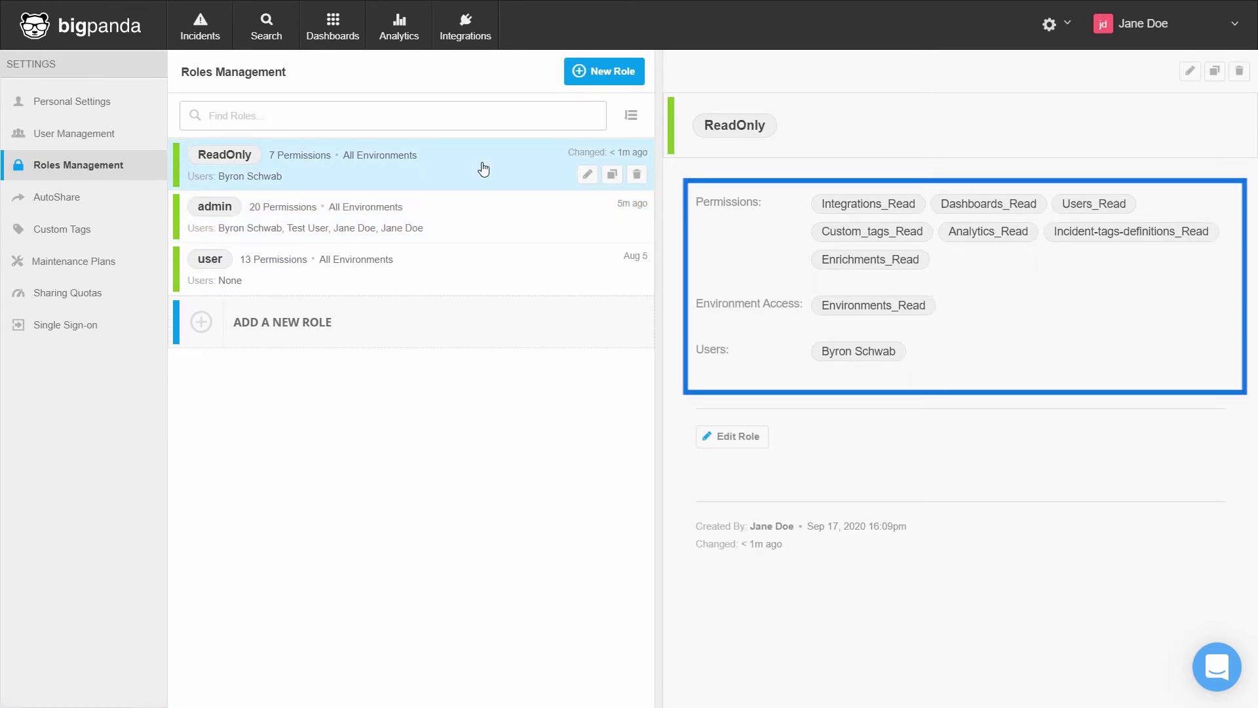
left_click(1065, 29)
left_click(1073, 95)
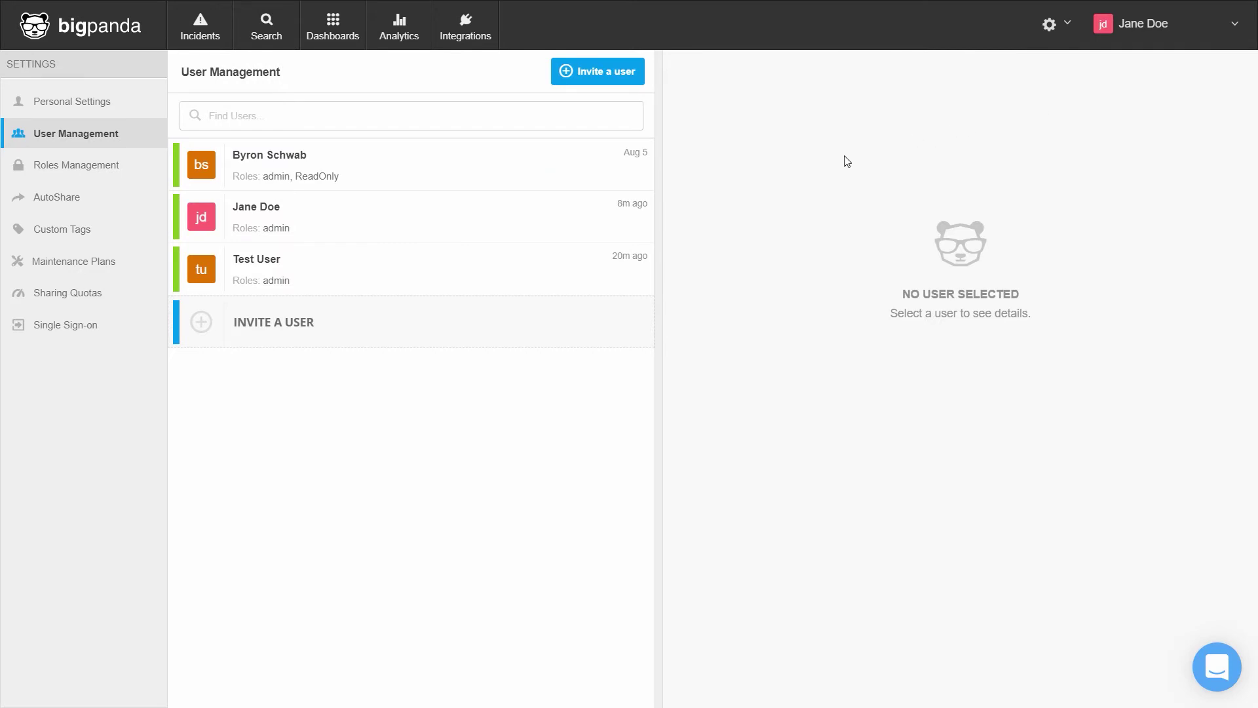
left_click(553, 215)
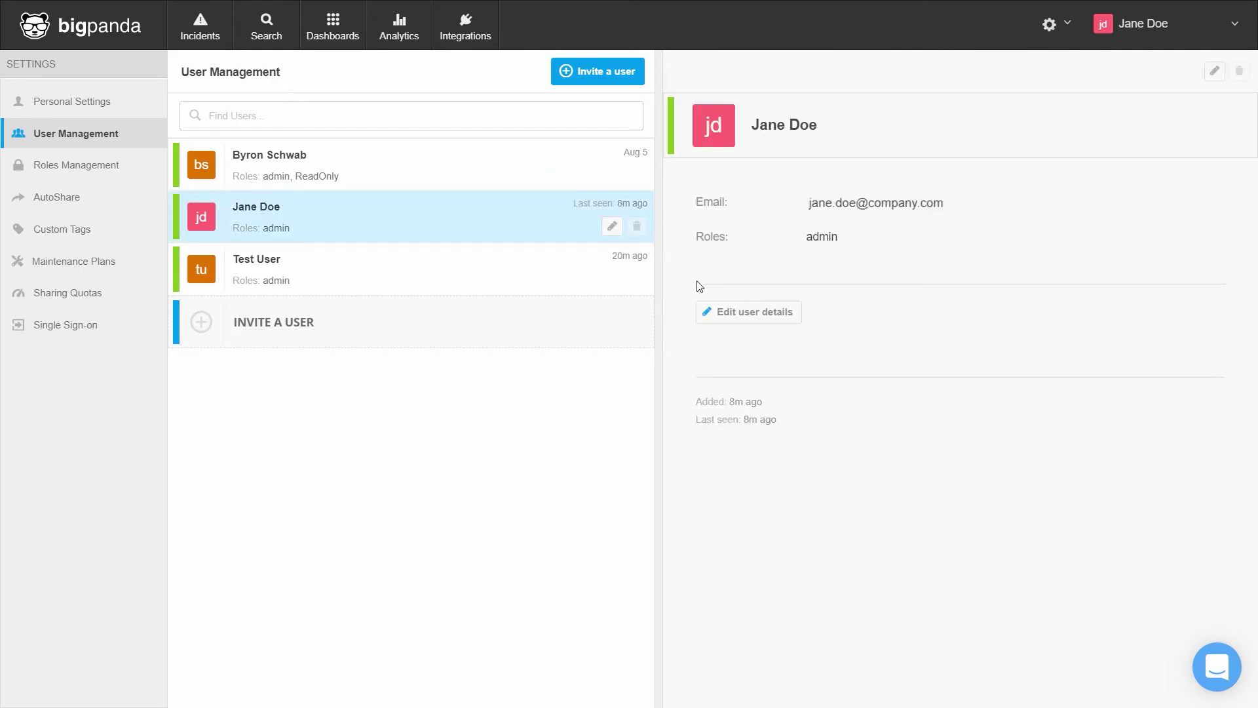
Step: Replace the test user's admin role with ReadOnly and save the update
left_click(732, 313)
left_click(532, 382)
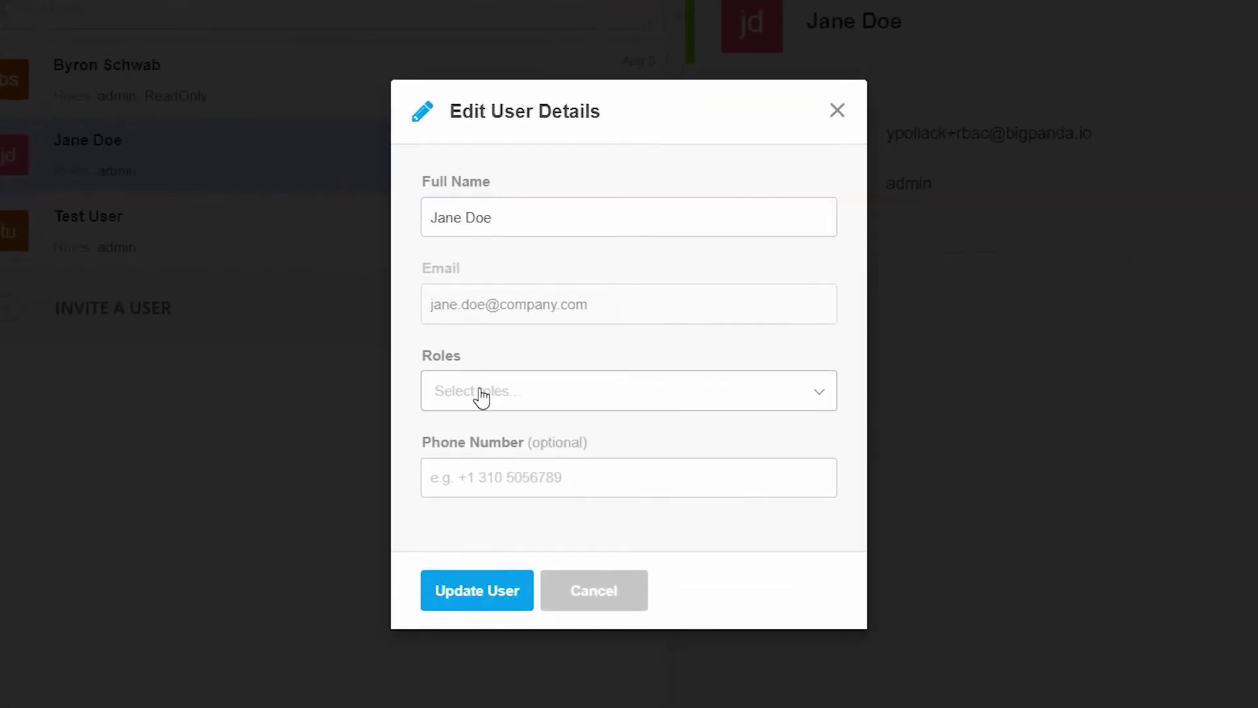
left_click(484, 397)
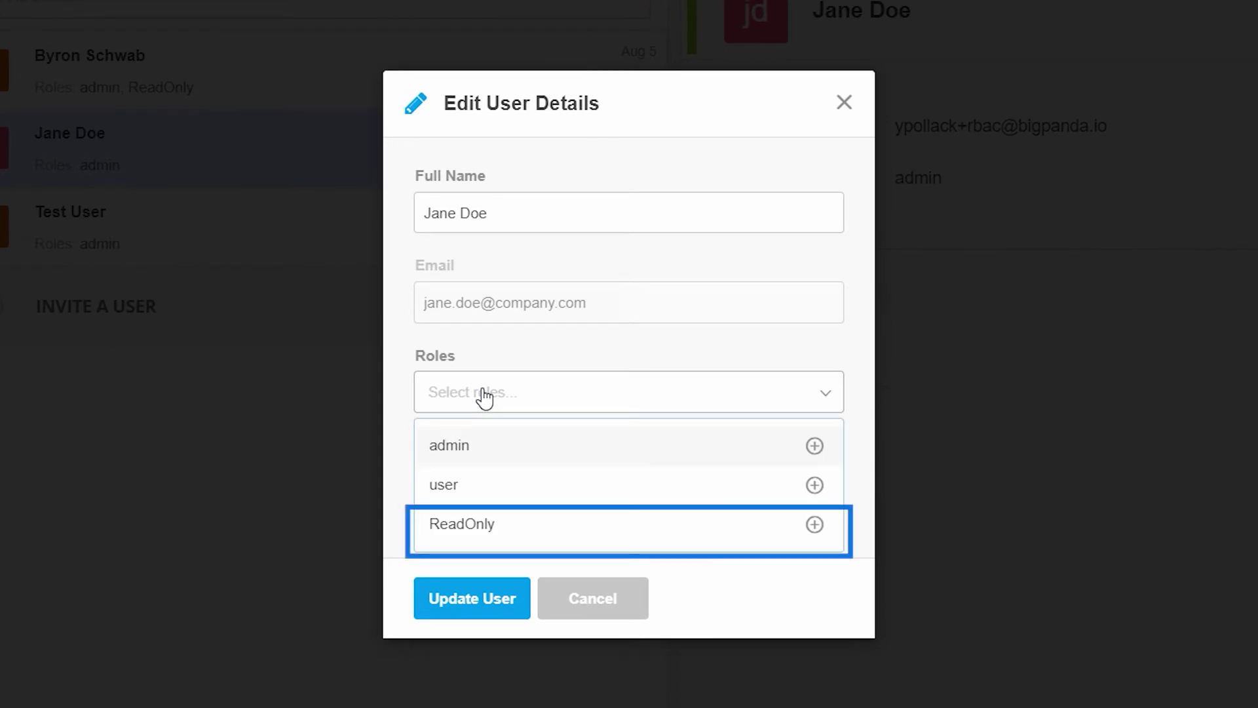
left_click(813, 524)
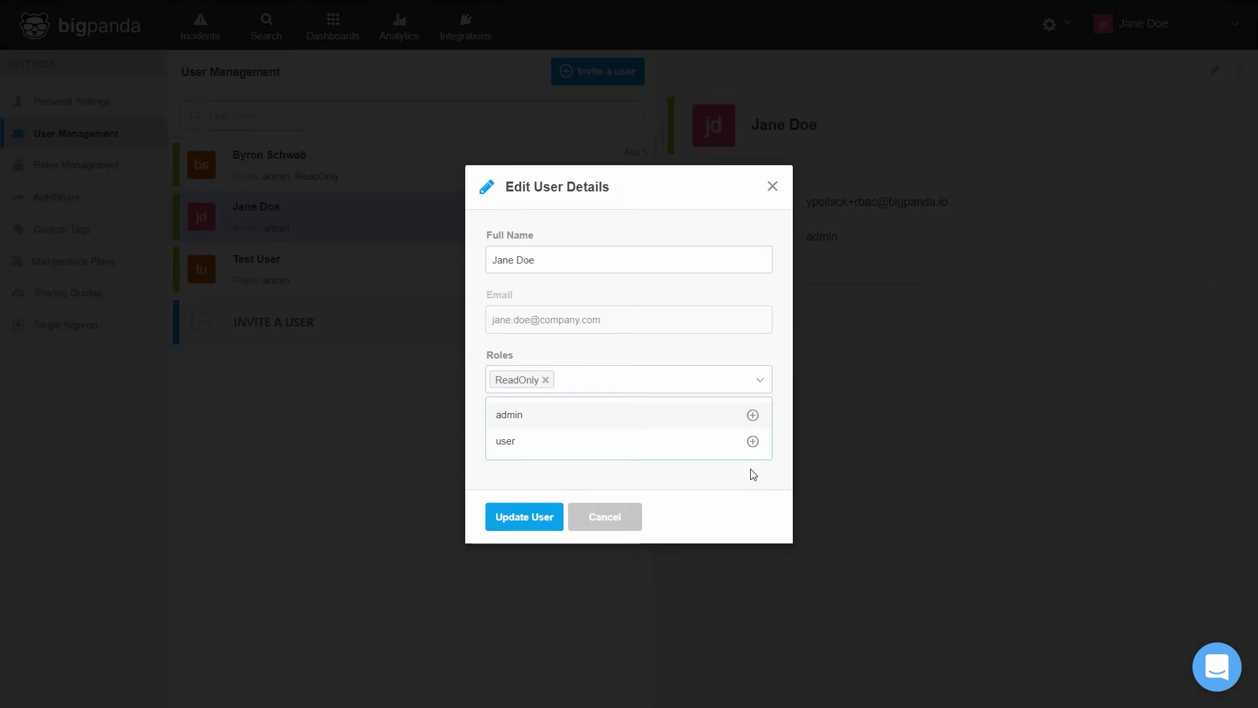
left_click(540, 516)
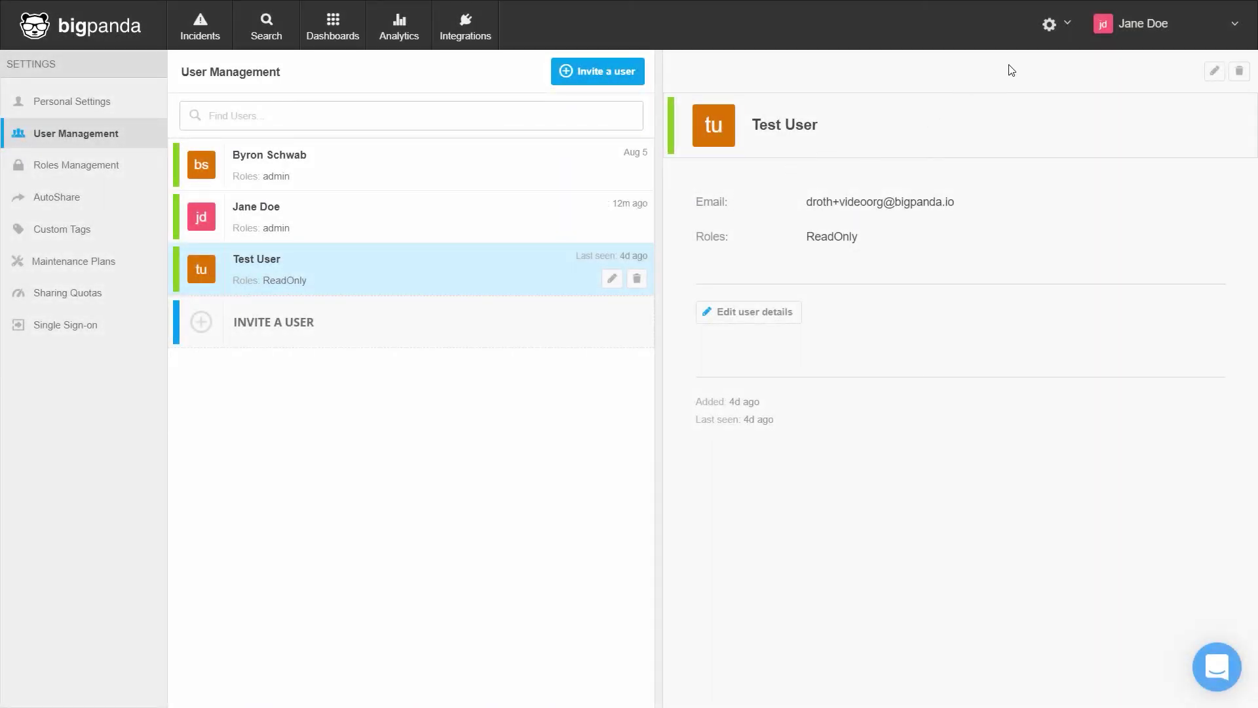
Step: Bring up PingOne's Single Sign-on setup instructions, read through them, and launch the support chat
left_click(1062, 28)
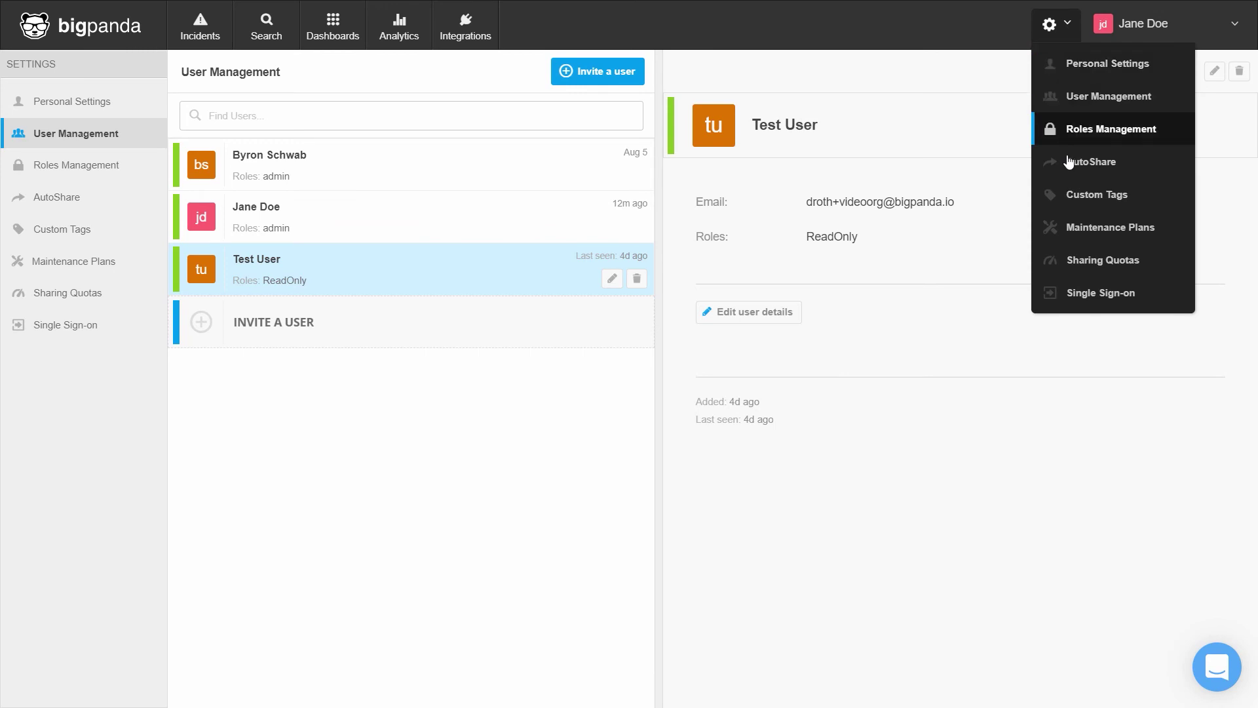
left_click(1088, 294)
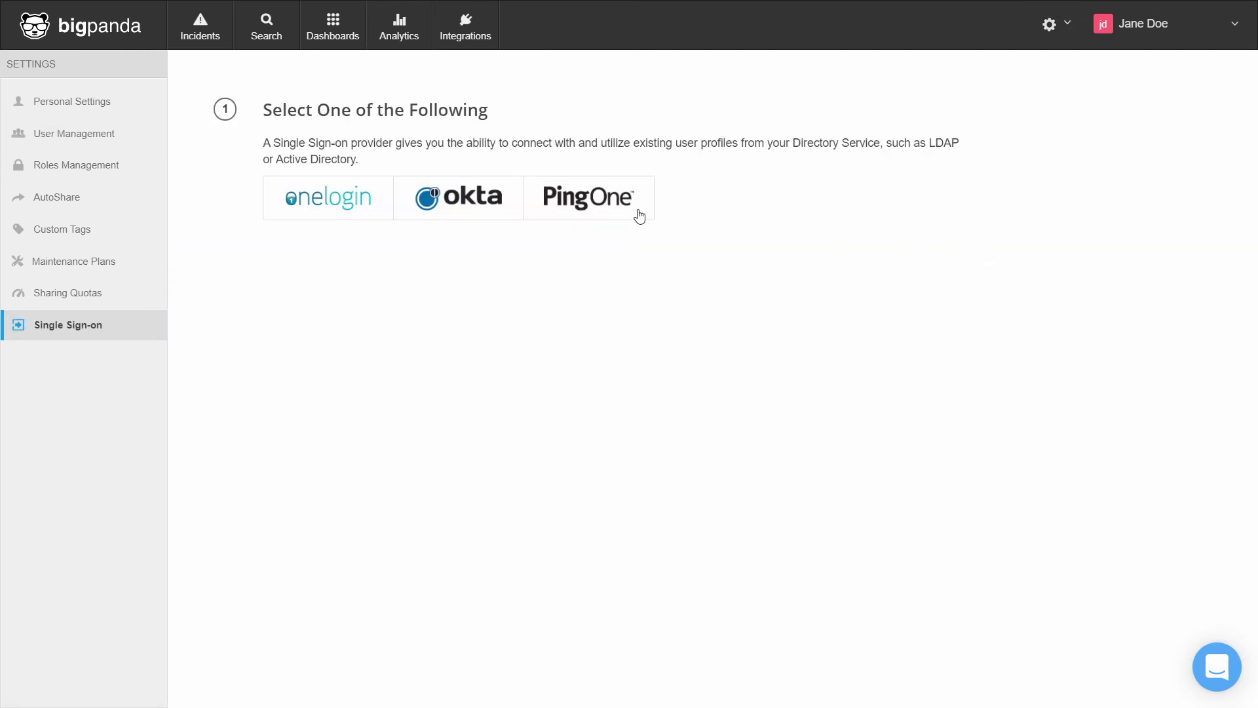
left_click(617, 210)
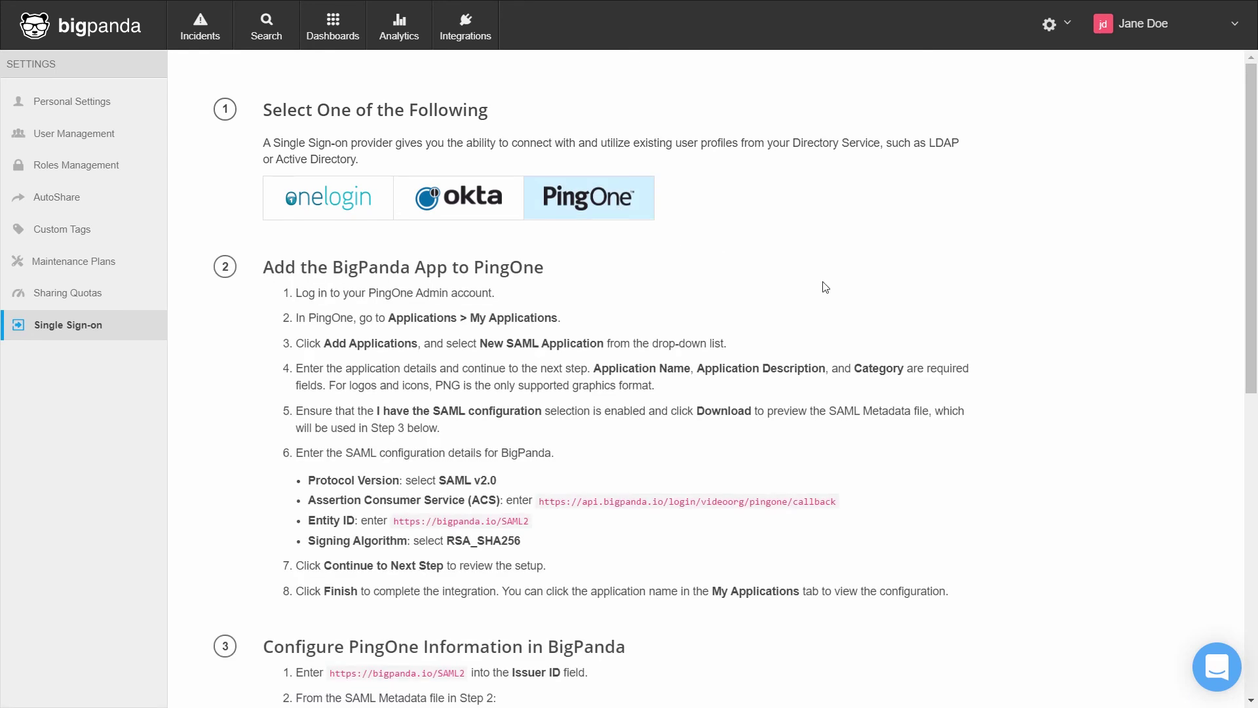
scroll(826, 286, "down", 2)
scroll(870, 368, "down", 4)
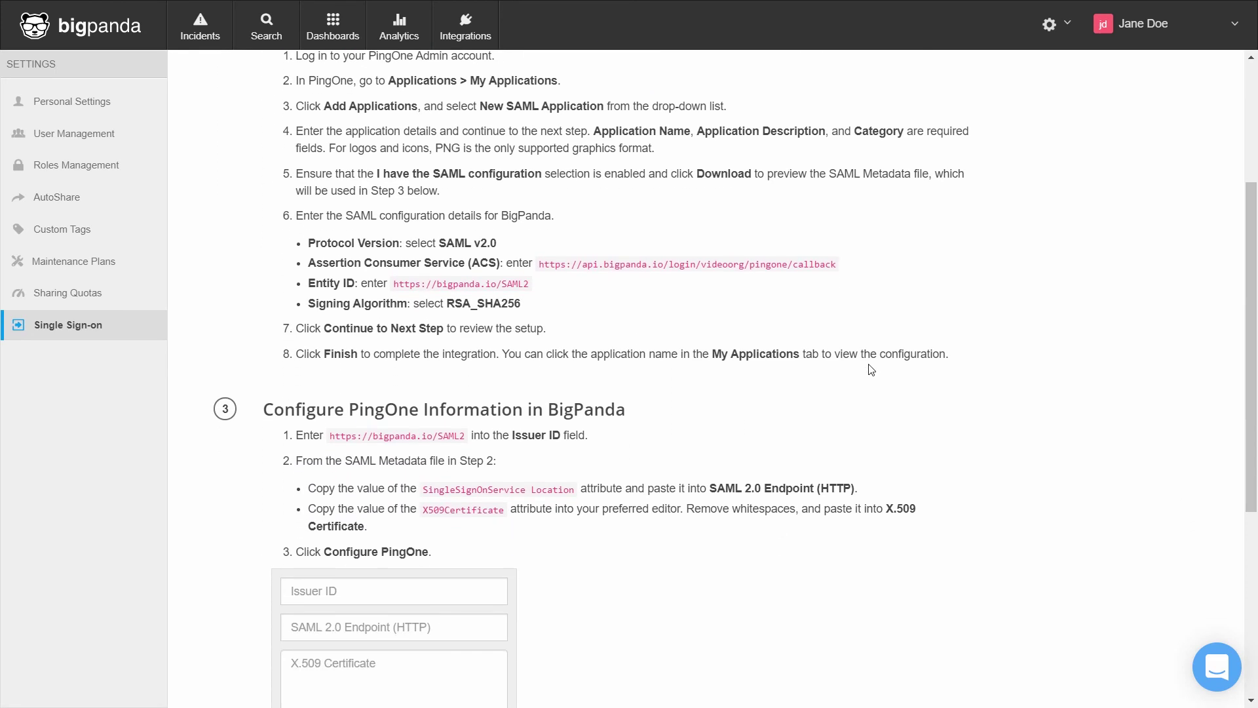
scroll(871, 368, "down", 1)
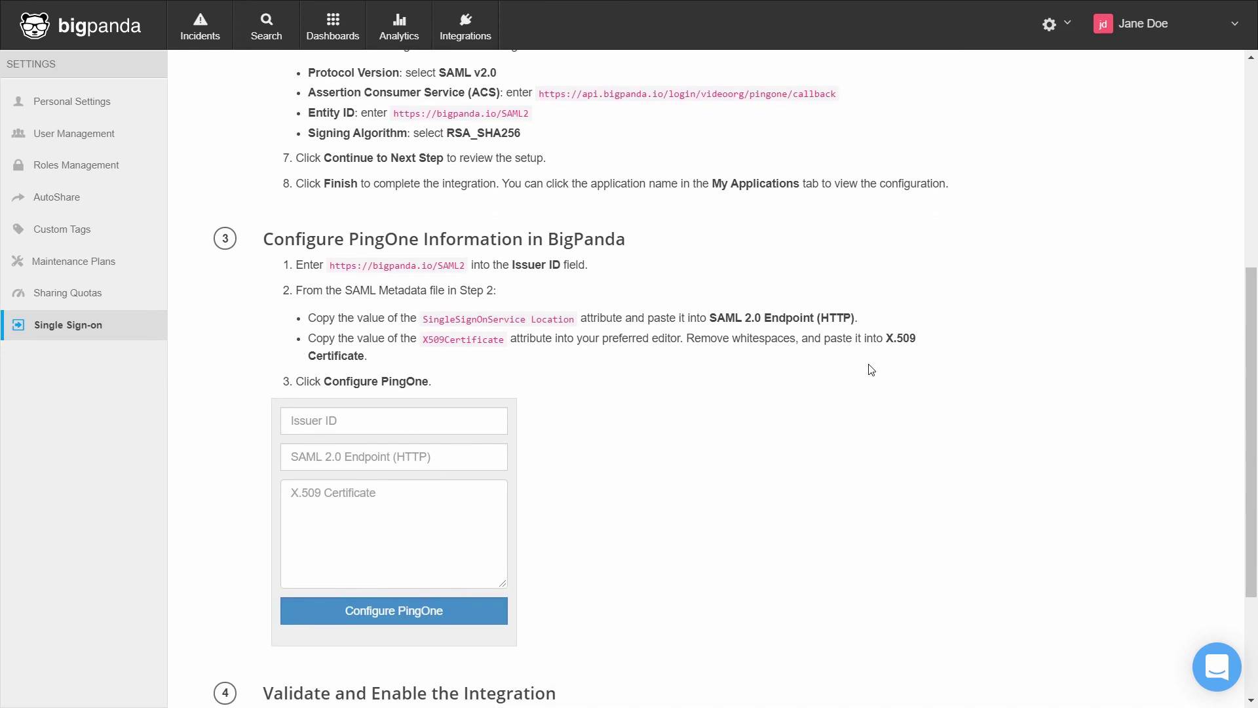
left_click(1214, 665)
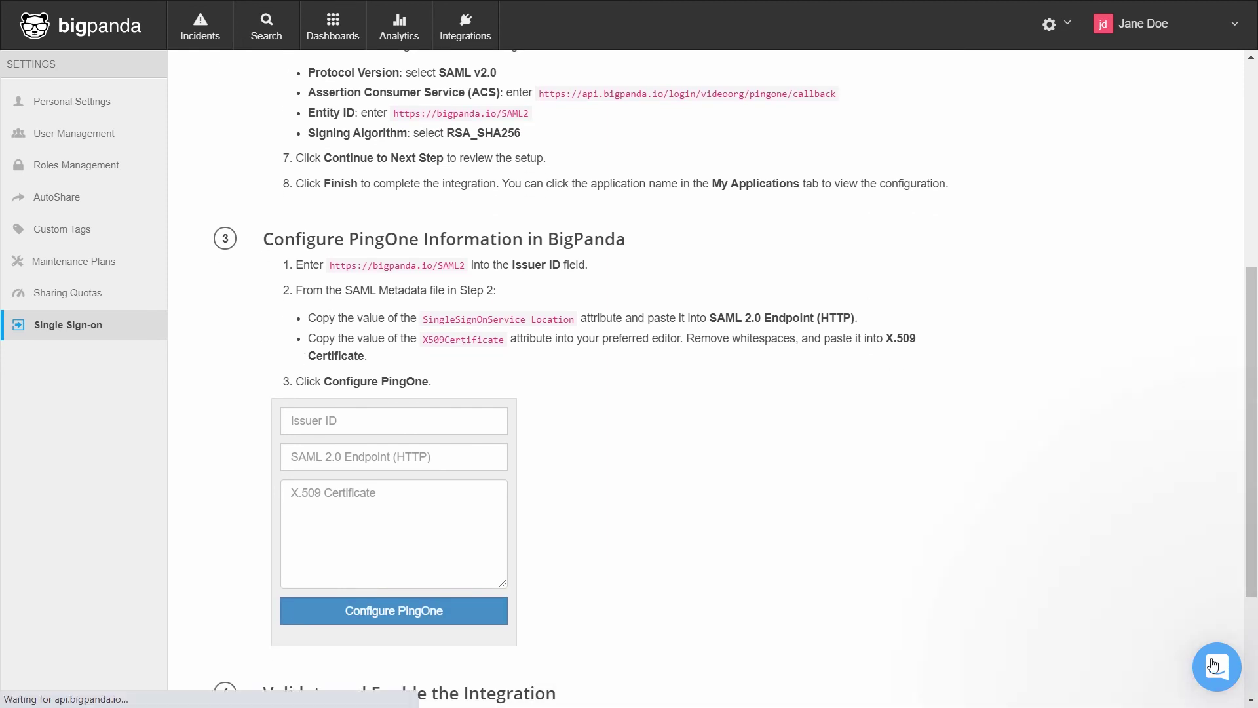